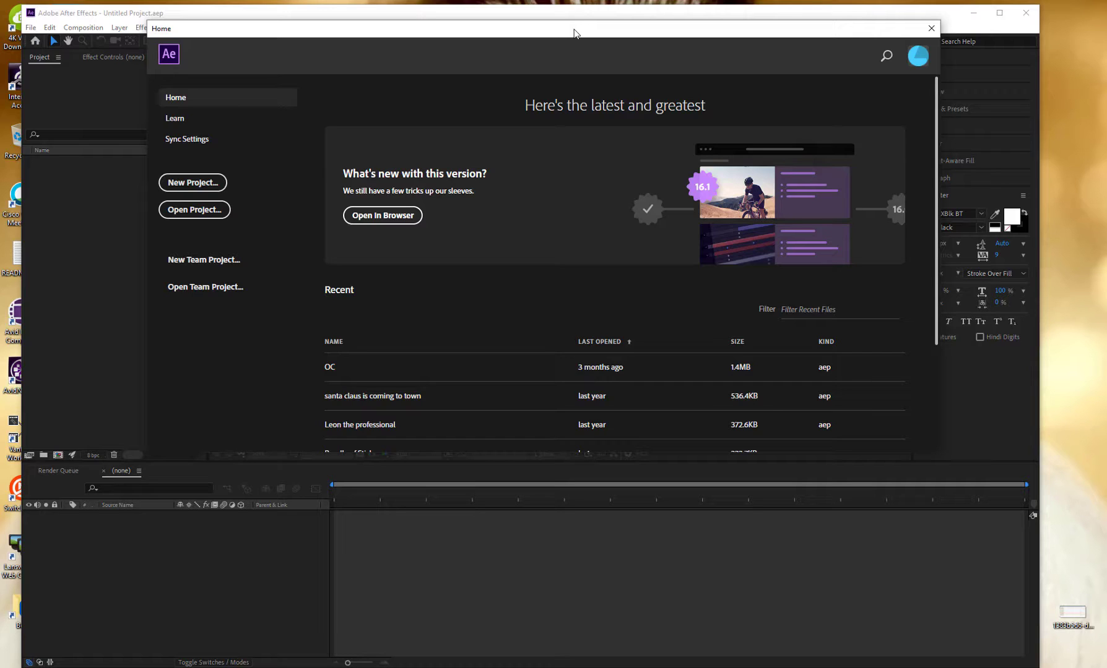
# Step: Close the Home window and widen the Project panel slightly
pyautogui.moveTo(574, 32); pyautogui.dragTo(586, 57)
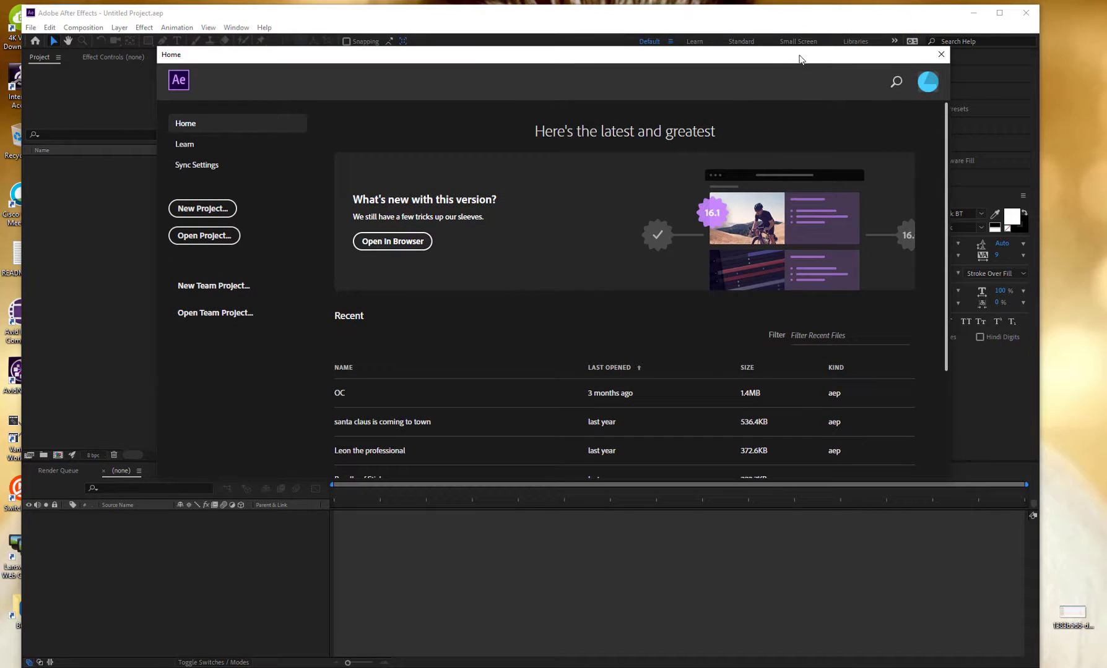
pyautogui.click(942, 56)
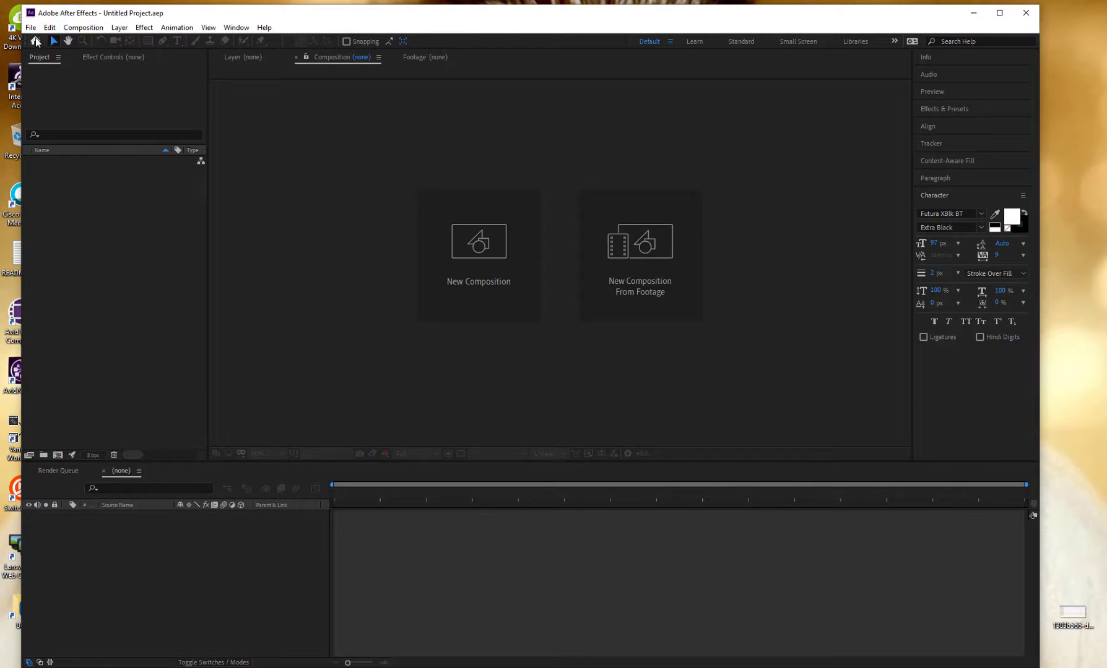
pyautogui.click(139, 103)
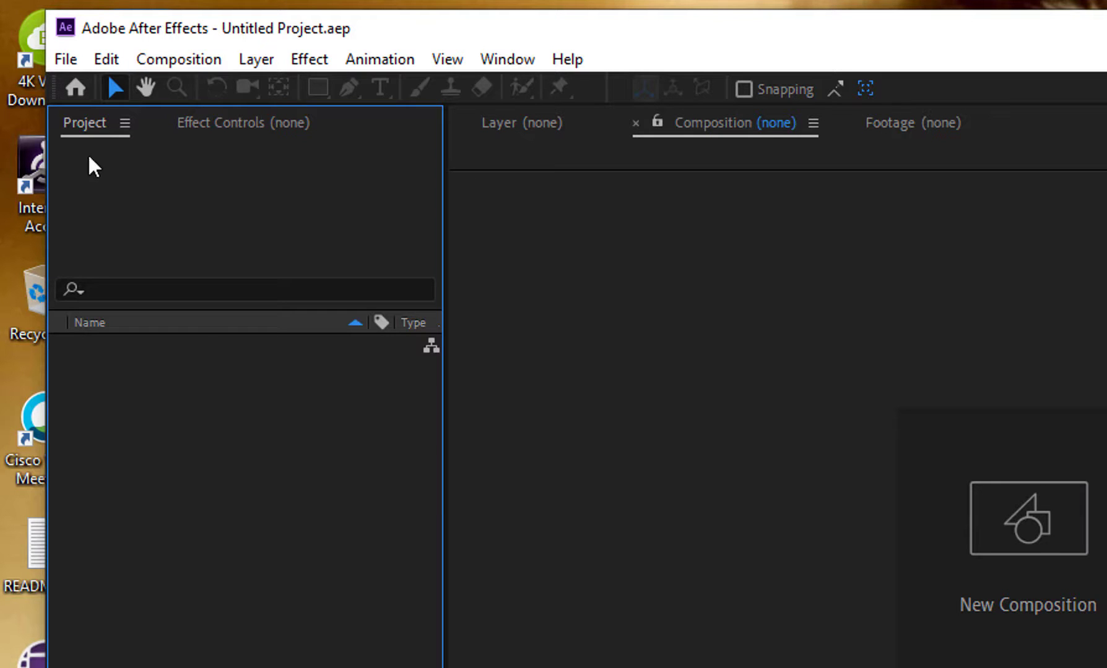
pyautogui.moveTo(445, 269); pyautogui.dragTo(498, 270)
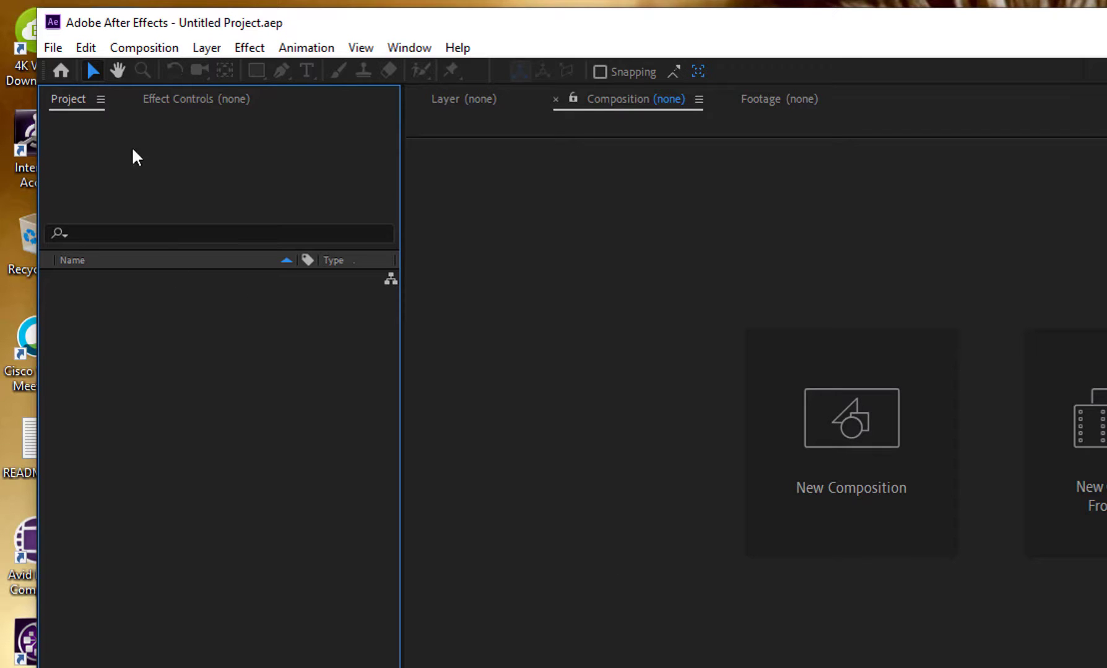
# Step: Switch back and forth between the Effect Controls and Project panels, ending on the Project panel
pyautogui.click(191, 100)
pyautogui.click(75, 99)
pyautogui.click(185, 105)
pyautogui.click(74, 100)
pyautogui.click(207, 109)
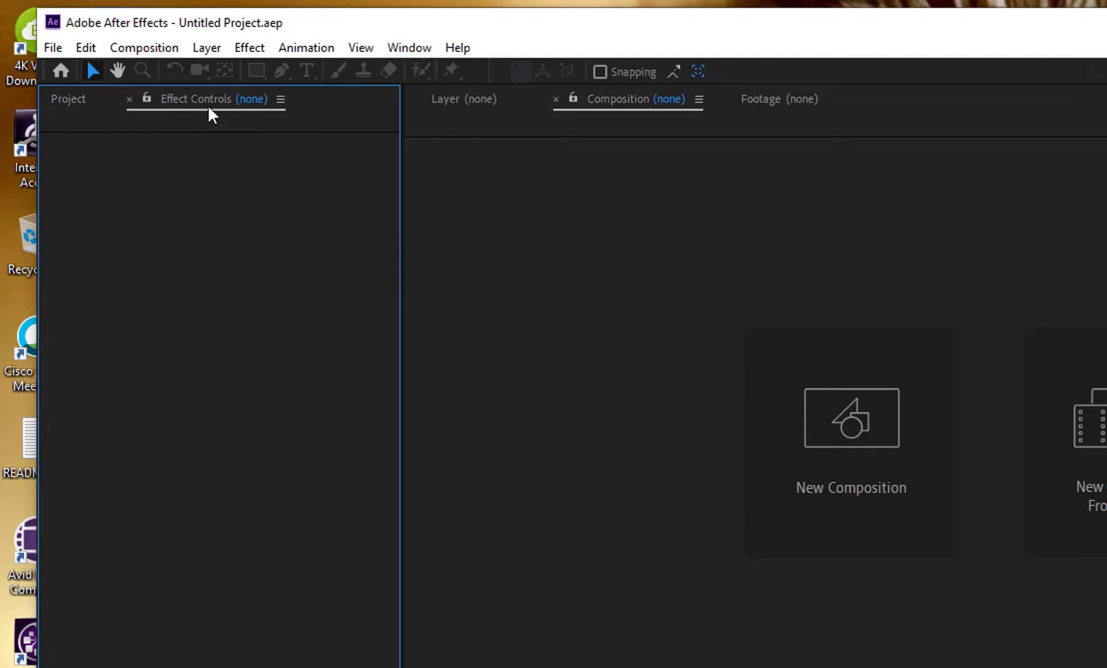
pyautogui.click(80, 102)
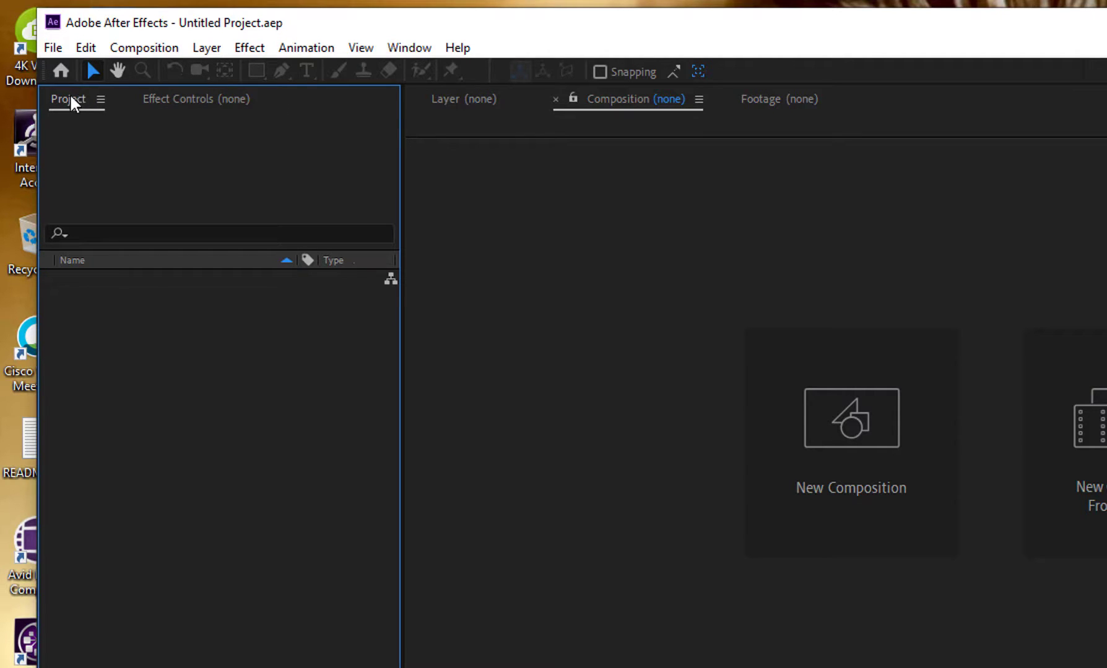
# Step: Import Bingo.mp4 from the Videos folder as footage with the Create Composition option enabled
pyautogui.doubleClick(158, 414)
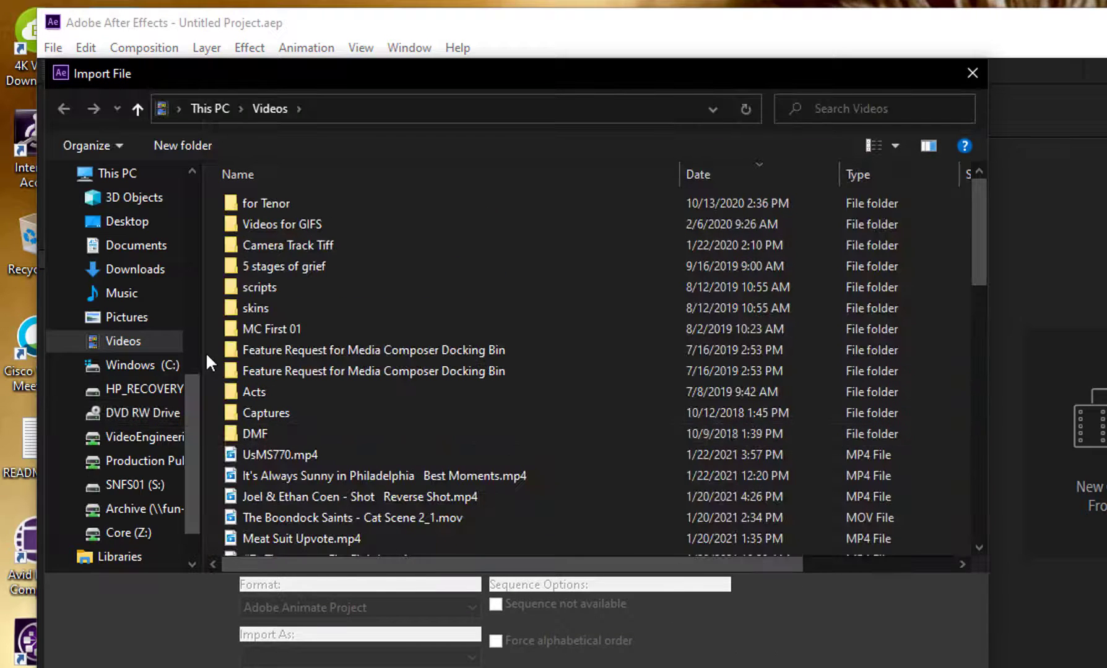
pyautogui.scroll(-5, 431, 461)
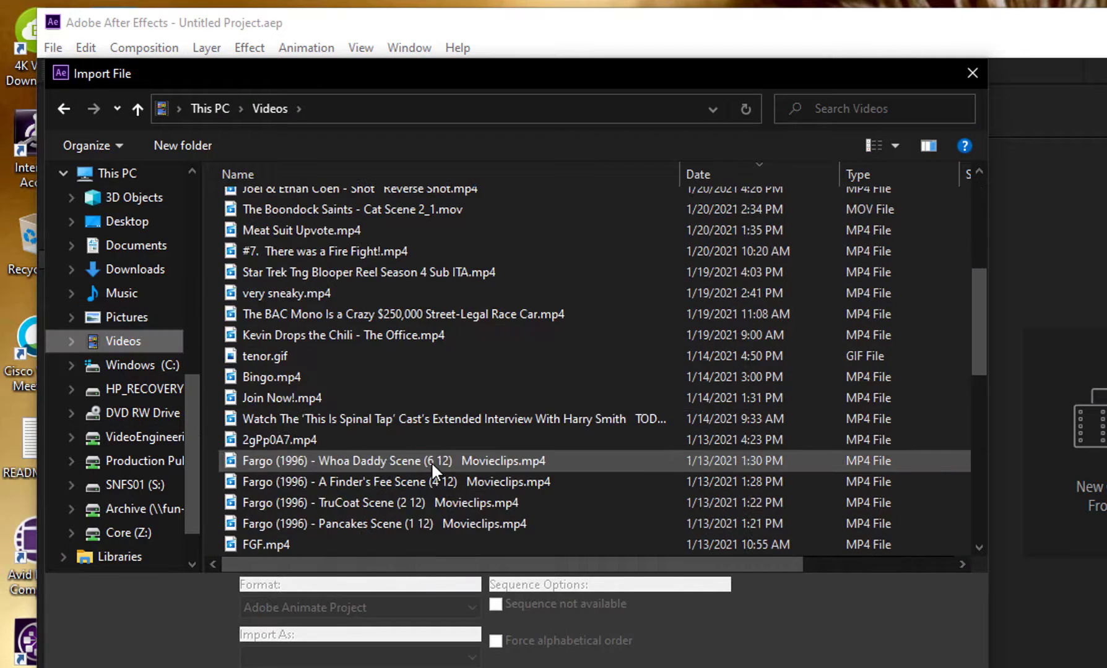
pyautogui.click(290, 376)
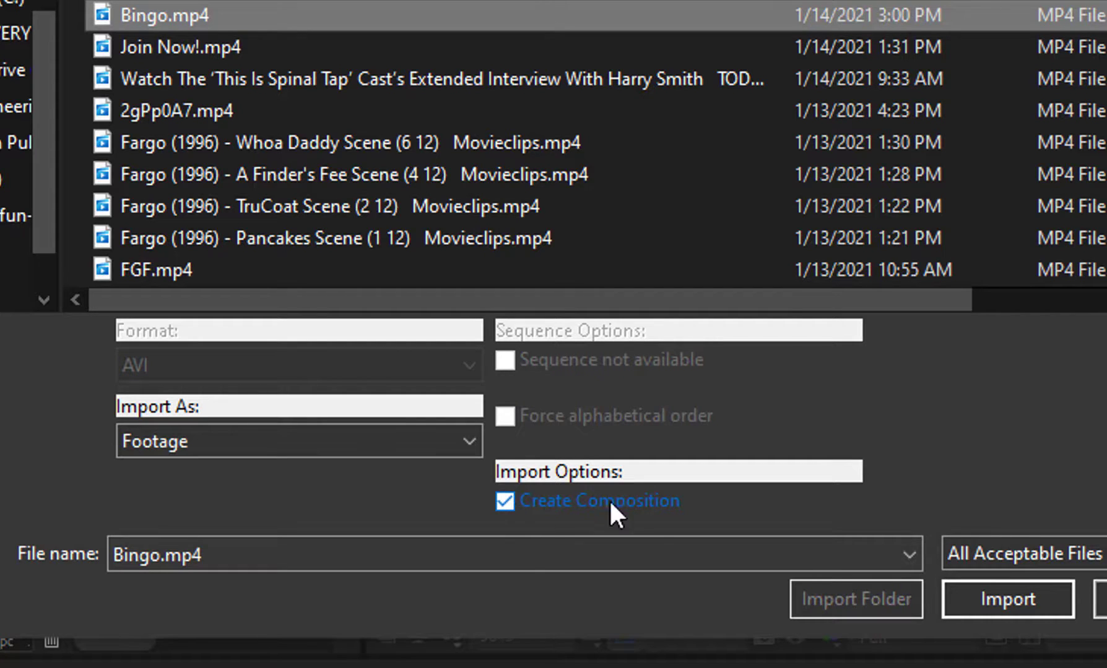
pyautogui.click(1011, 602)
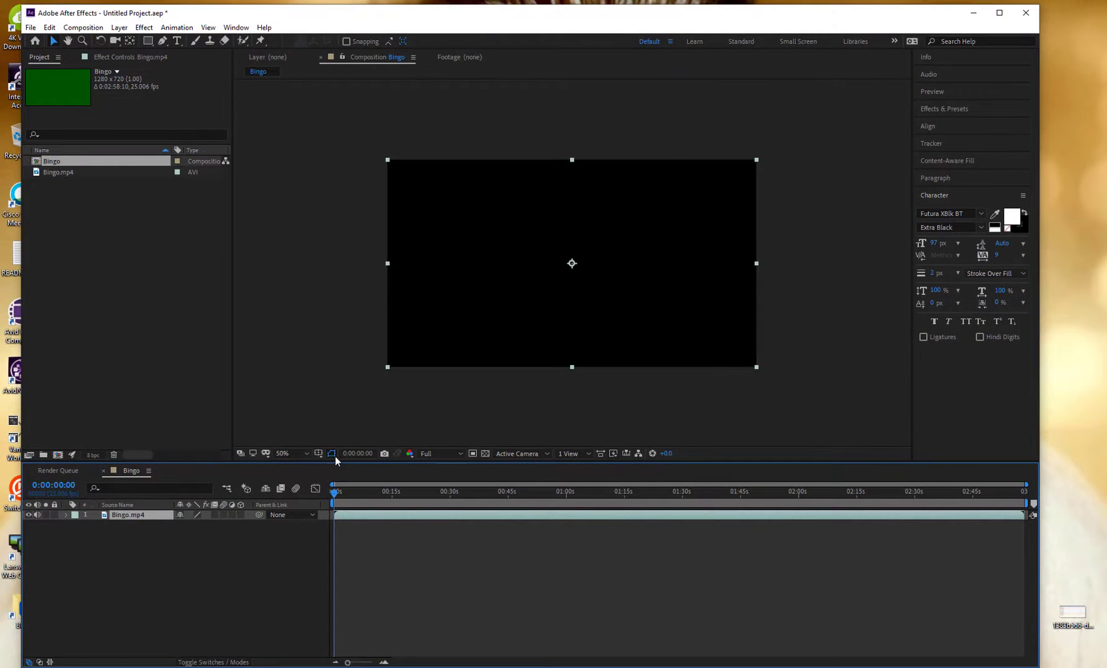
# Step: Inspect the Bingo.mp4 footage and the Bingo composition in the project, and scrub through the opening seconds
pyautogui.moveTo(335, 493)
pyautogui.mouseDown()
pyautogui.moveTo(517, 514)
pyautogui.moveTo(661, 511)
pyautogui.moveTo(543, 511)
pyautogui.moveTo(323, 477)
pyautogui.mouseUp()
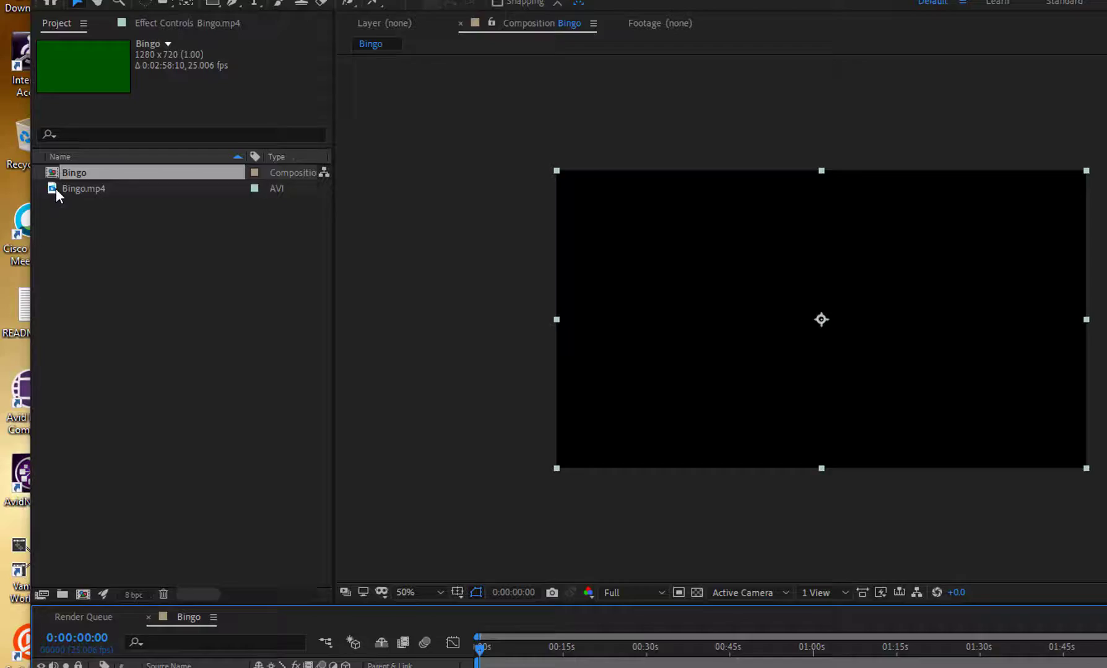
pyautogui.click(55, 189)
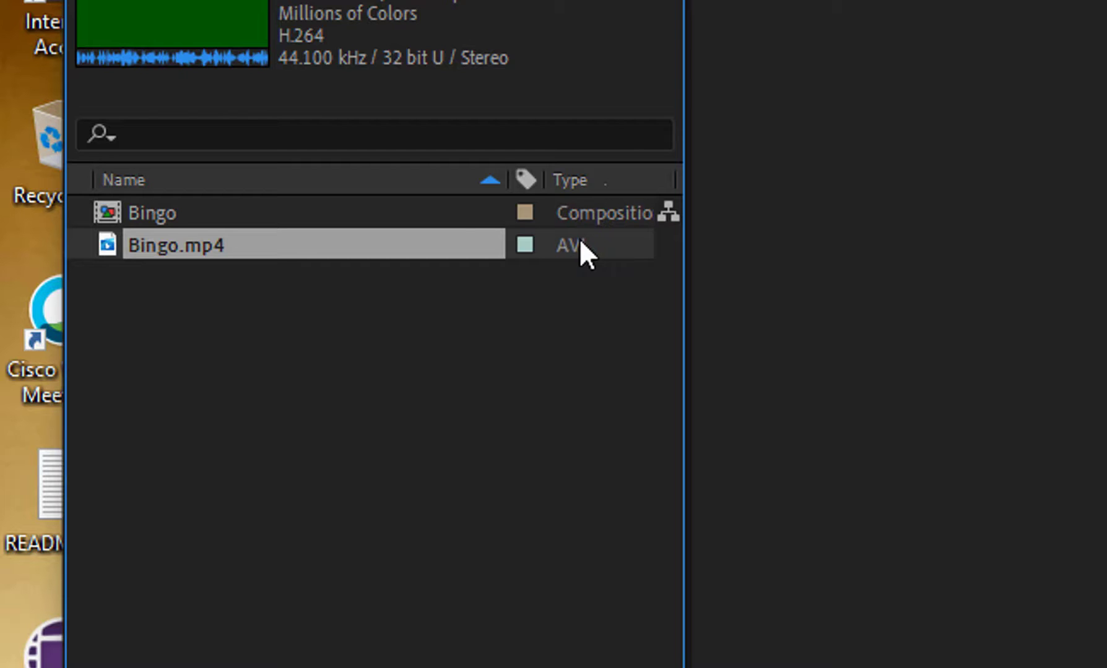
pyautogui.click(107, 212)
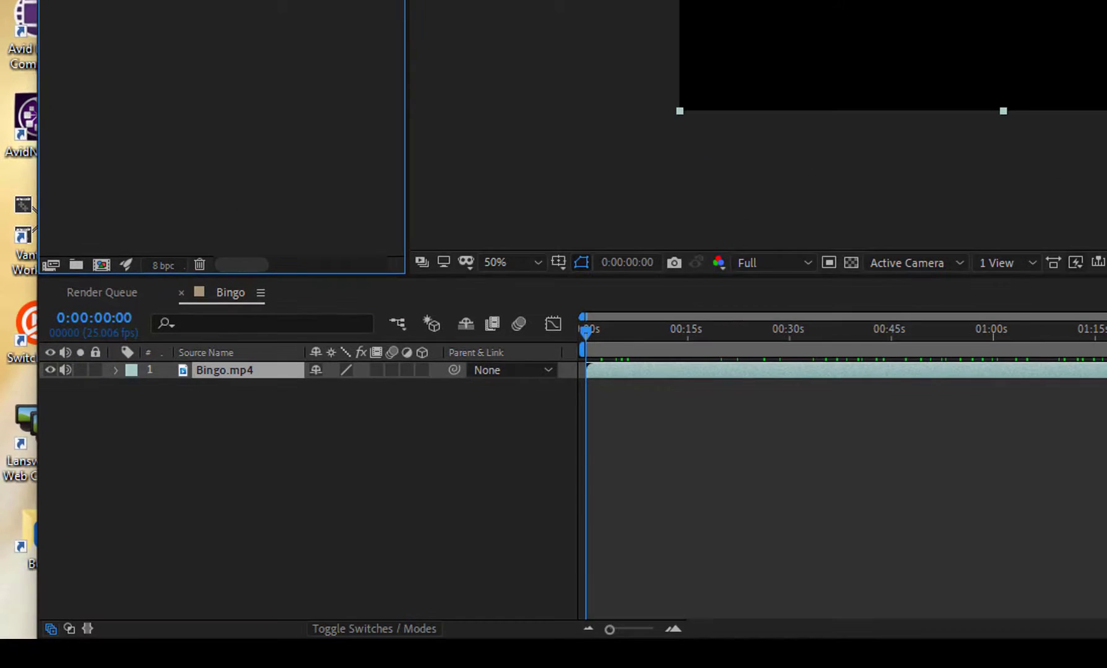
pyautogui.moveTo(586, 334); pyautogui.dragTo(554, 342)
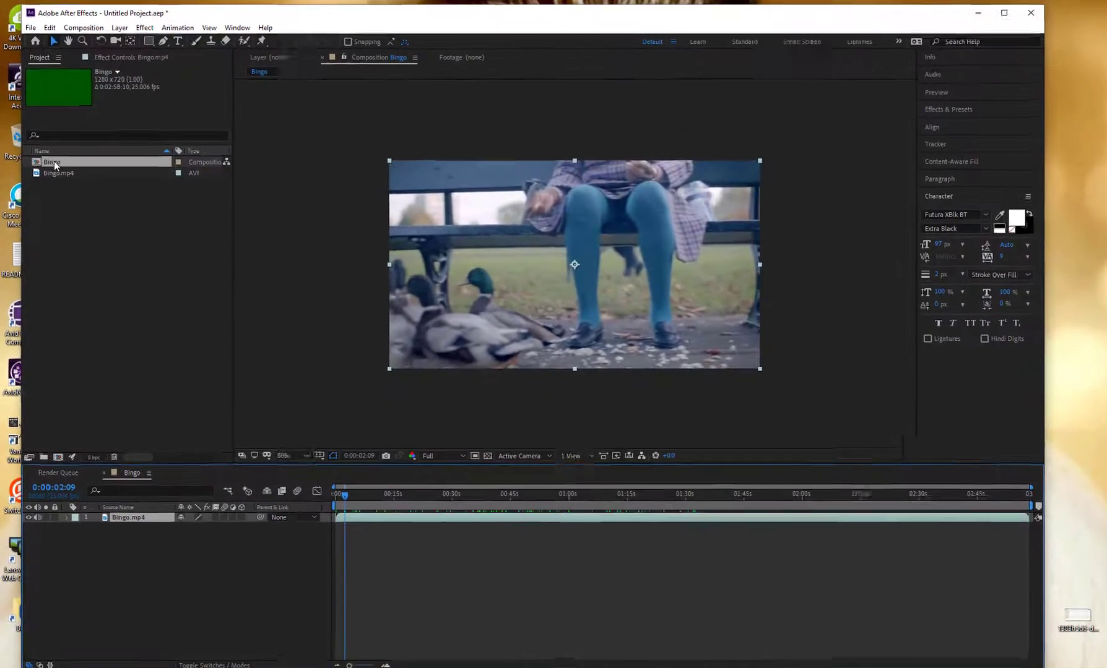
pyautogui.click(54, 163)
pyautogui.click(132, 421)
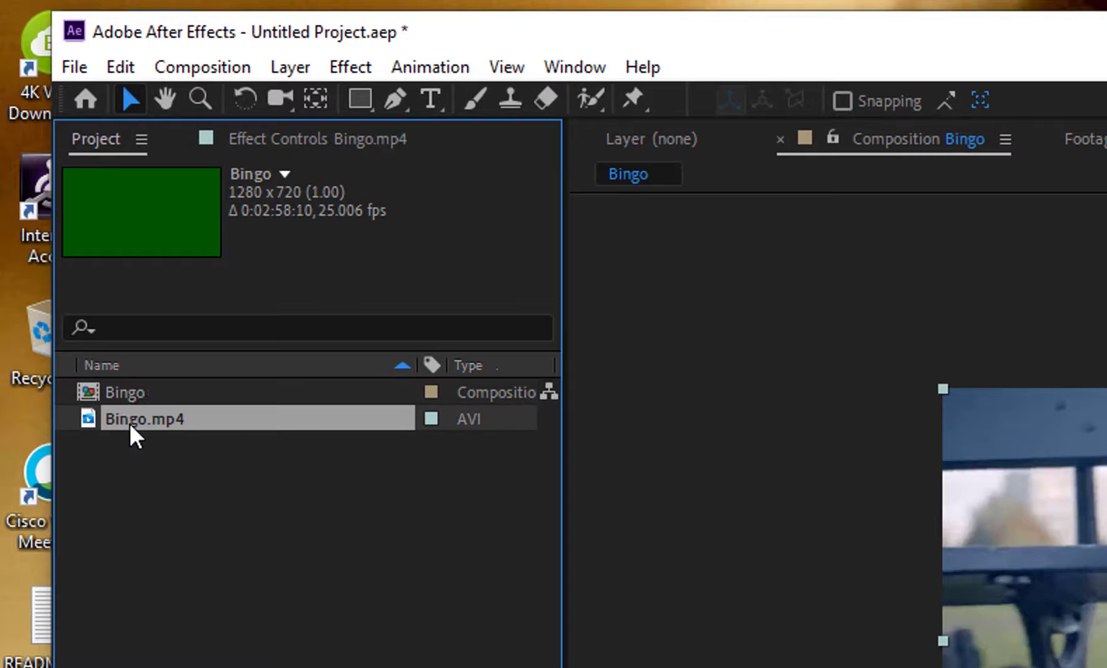
pyautogui.click(135, 401)
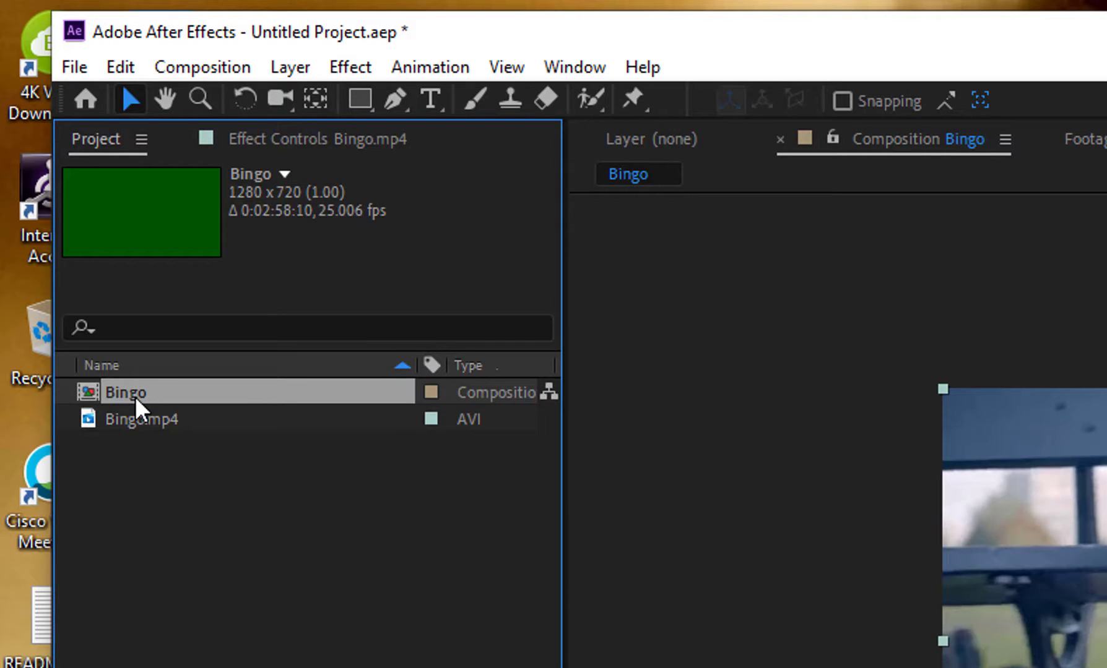
pyautogui.press('Return')
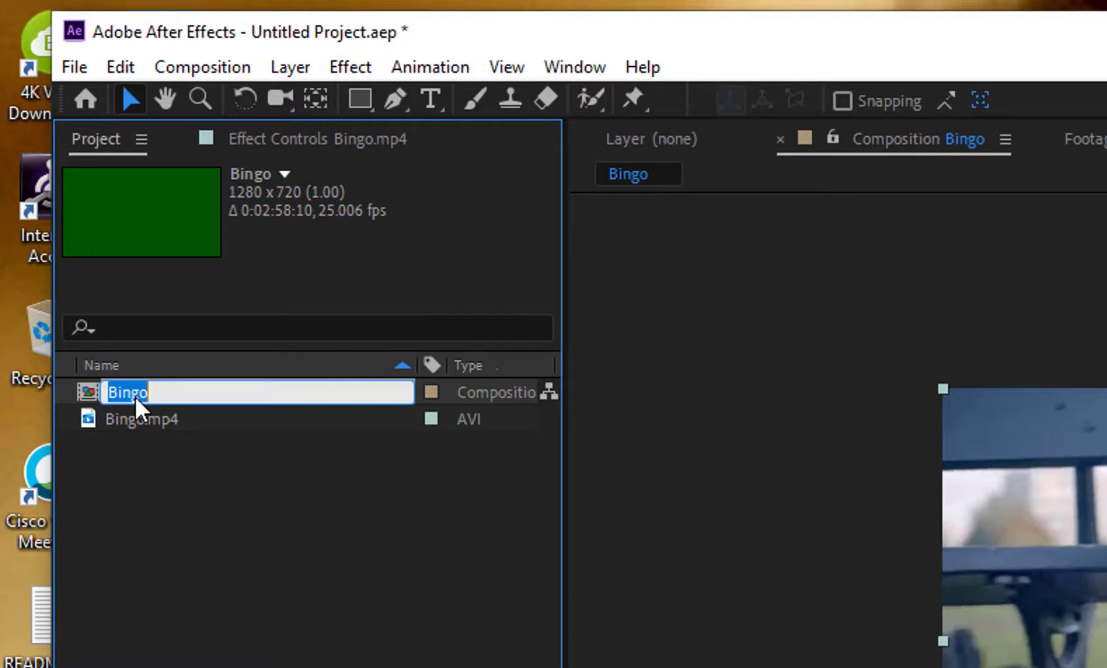
pyautogui.click(156, 519)
pyautogui.rightClick(121, 388)
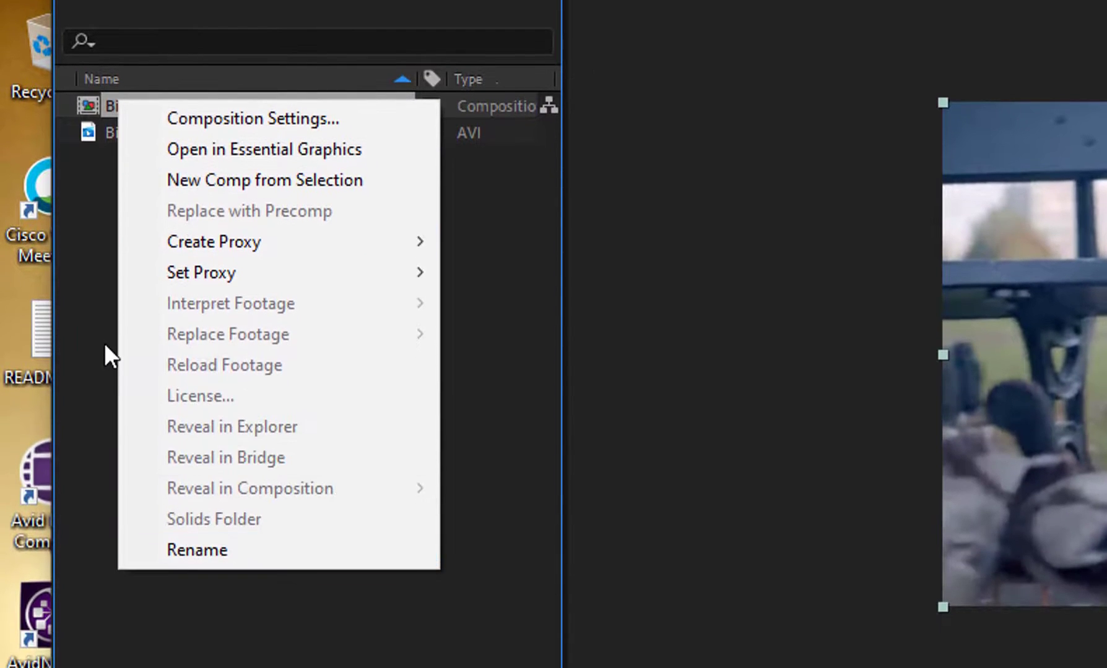
pyautogui.click(106, 615)
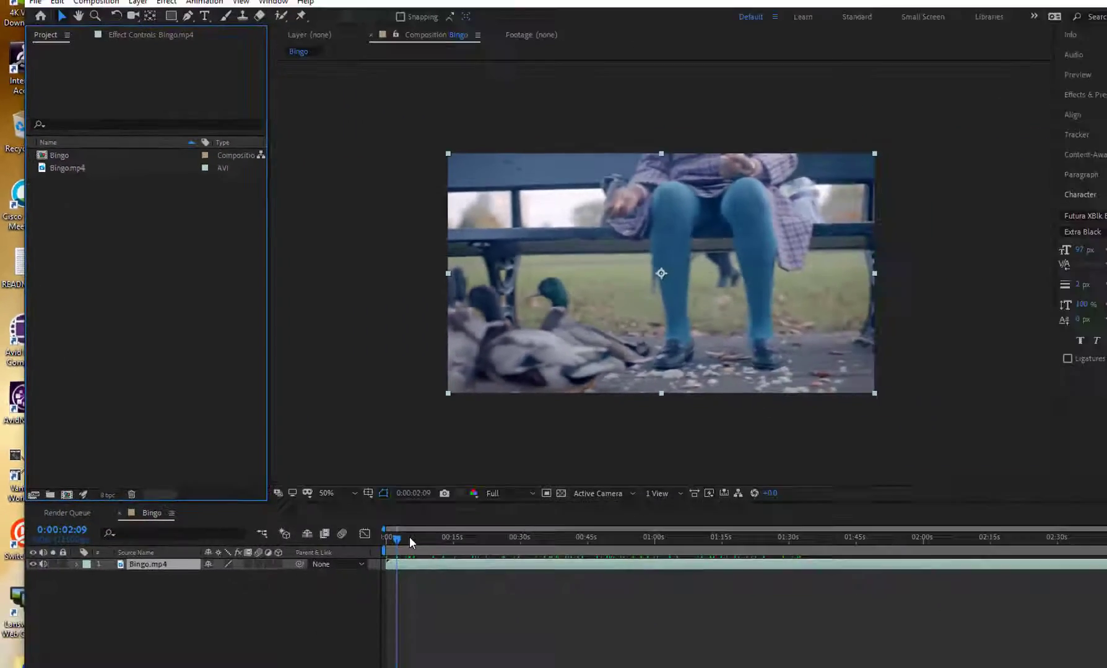
# Step: Move the current time to 0:01:20:08, at the two ducks on the night street, and set the work area start there
pyautogui.moveTo(409, 536); pyautogui.dragTo(646, 486)
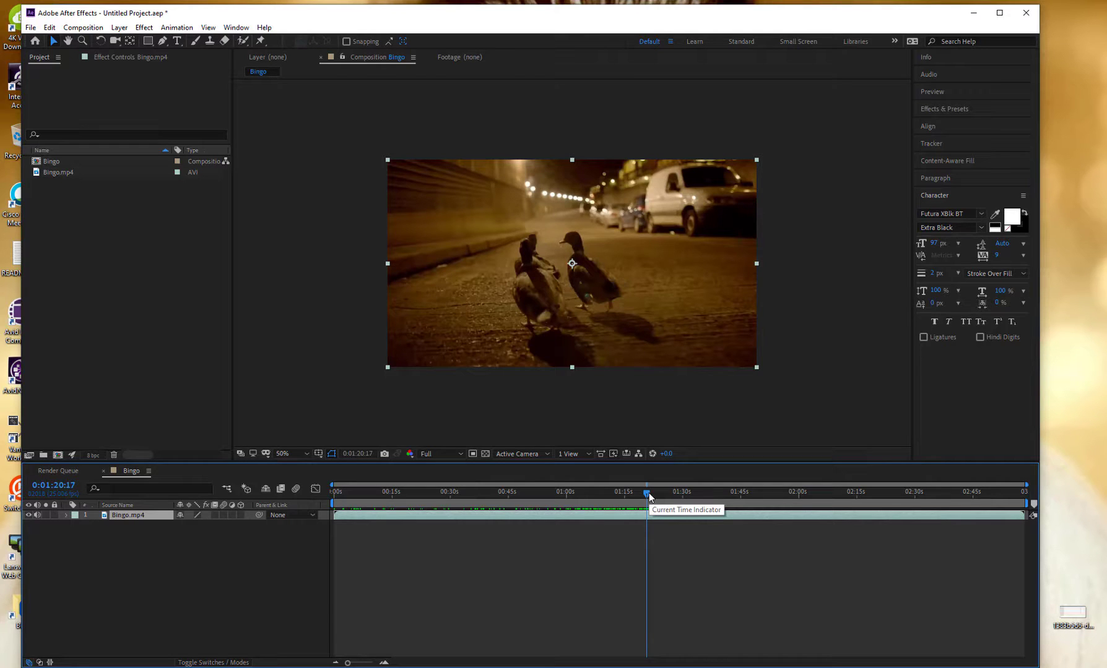
pyautogui.press('pageup')
pyautogui.press('pageup')
pyautogui.press('pageup')
pyautogui.press('pageup')
pyautogui.press('pageup')
pyautogui.press('pageup')
pyautogui.press('pageup')
pyautogui.press('pageup')
pyautogui.press('pageup')
pyautogui.press('pageup')
pyautogui.press('pageup')
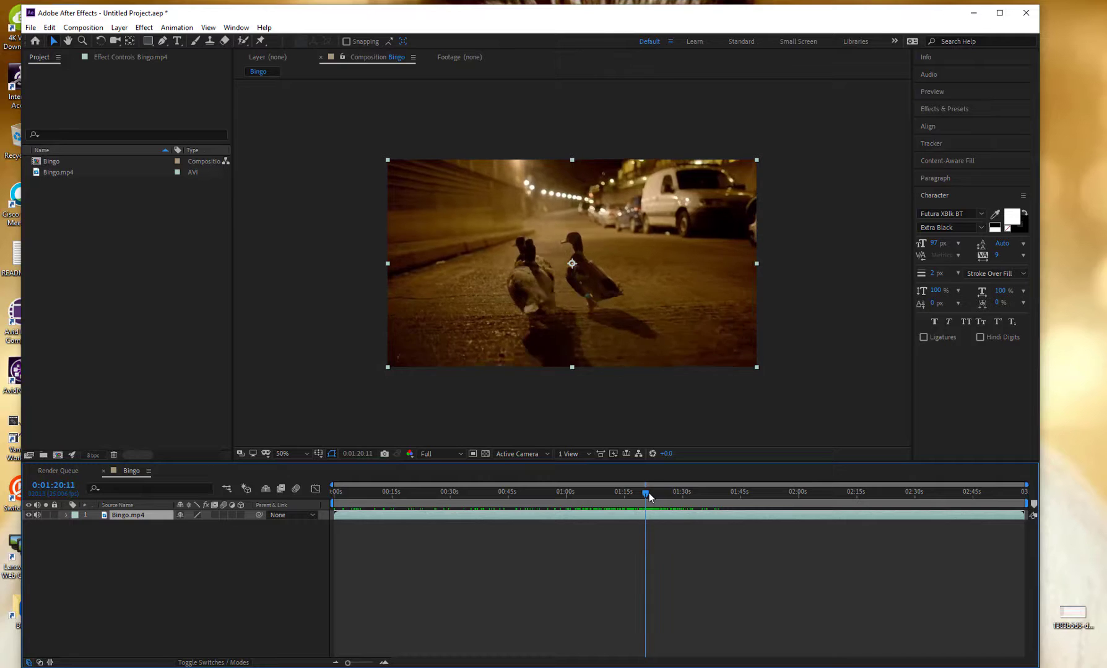
pyautogui.press('pagedown')
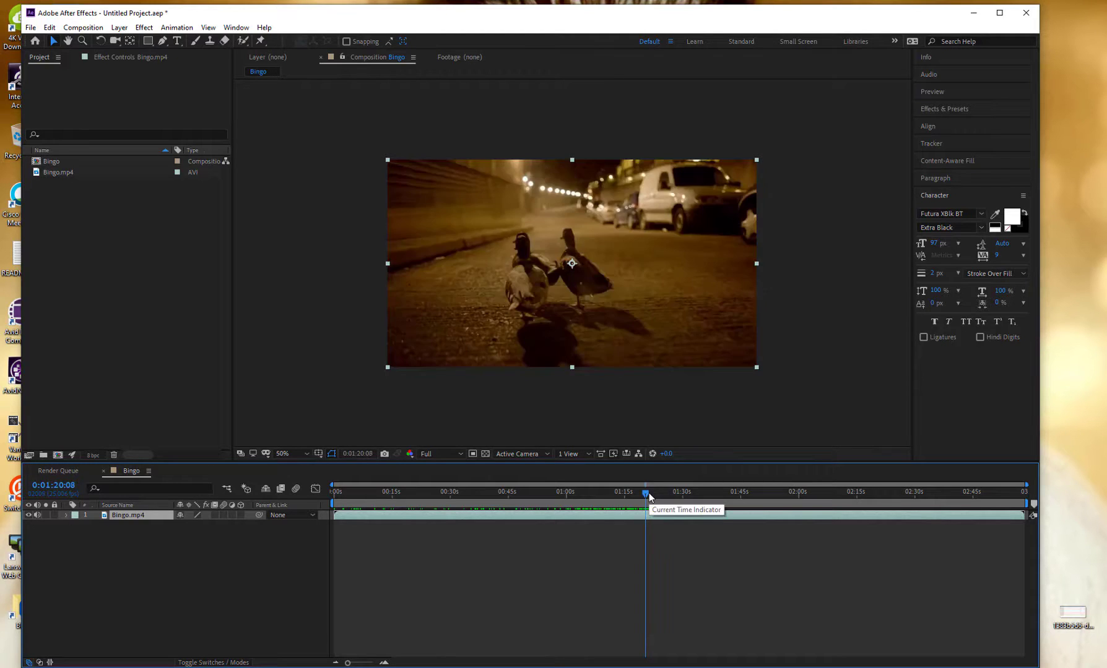
pyautogui.press('pageup')
pyautogui.press('pagedown')
pyautogui.press('b')
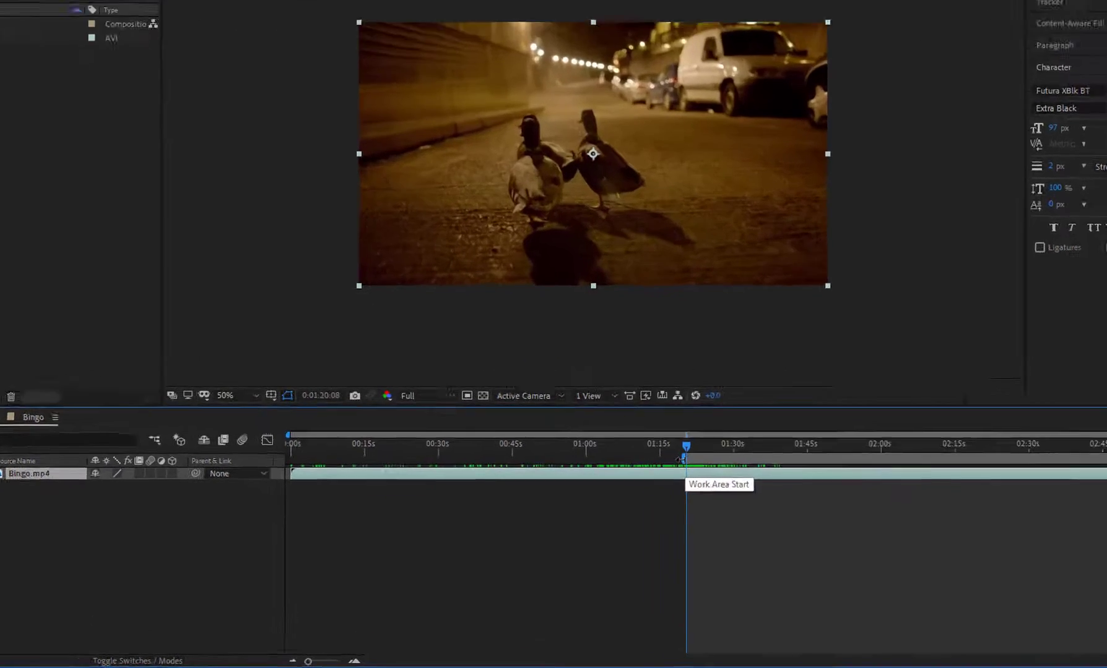
# Step: Move the work area start by hand and reset it to the current time at 0:01:20:08
pyautogui.moveTo(641, 504); pyautogui.dragTo(337, 505)
pyautogui.moveTo(205, 363); pyautogui.dragTo(732, 373)
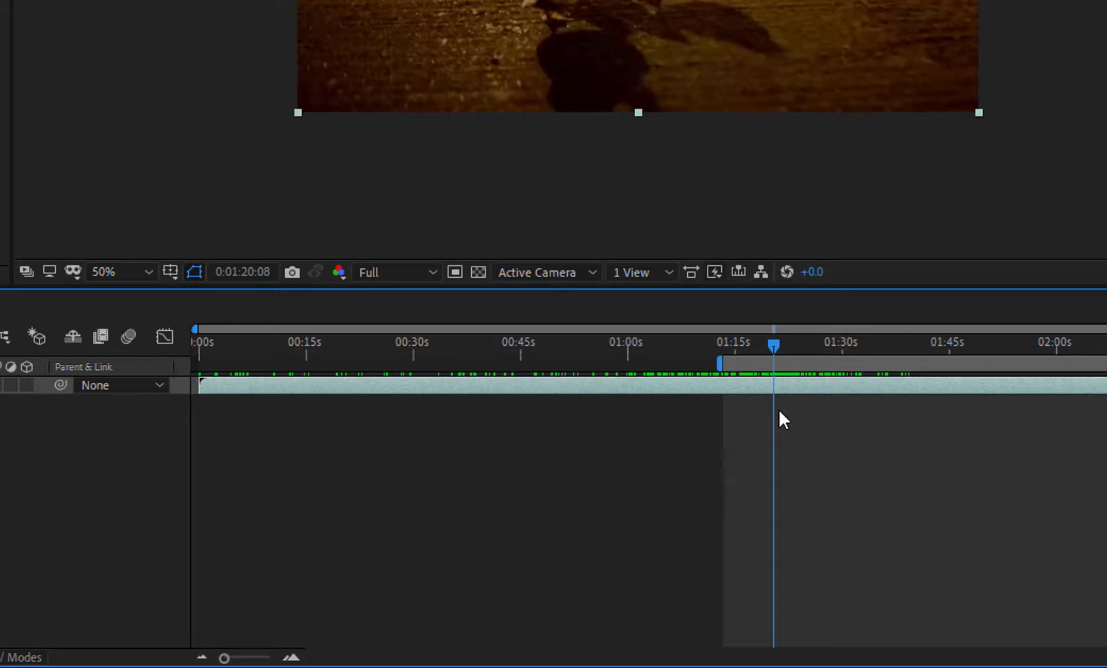
pyautogui.press('b')
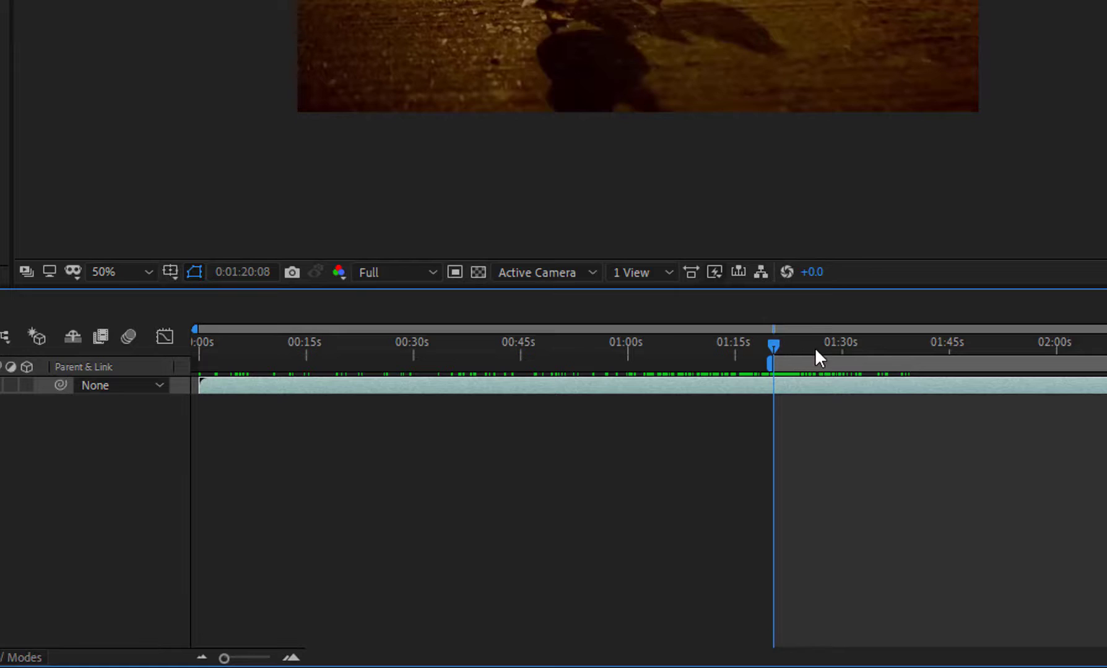
# Step: Play the composition from the work area start and pause at 0:01:24:00
pyautogui.press('space')
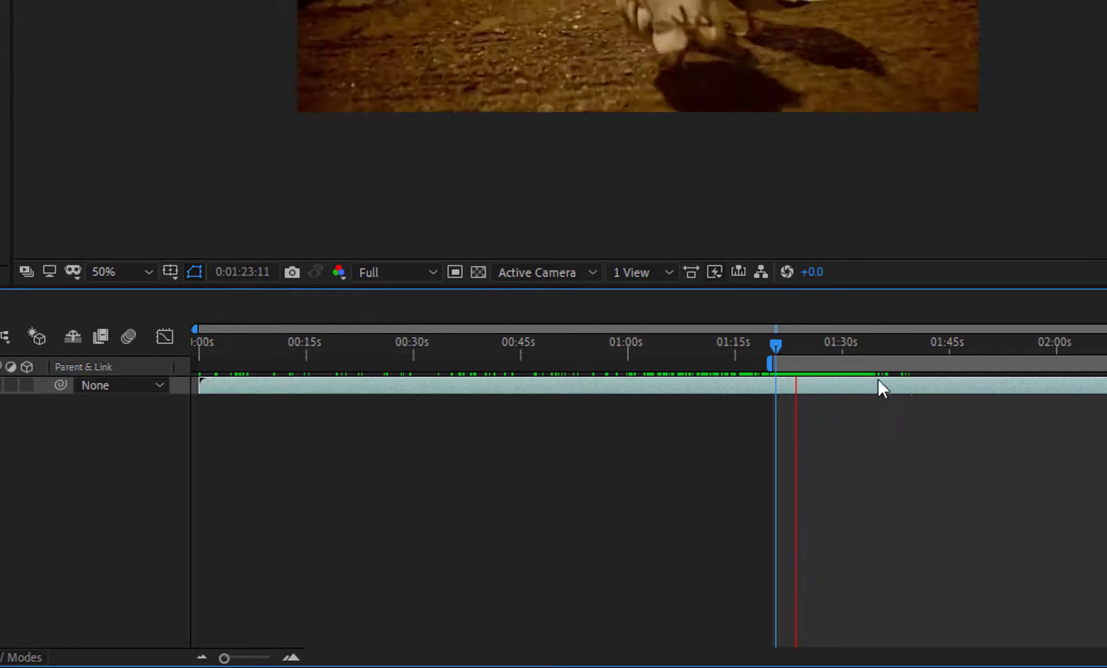
pyautogui.press('space')
pyautogui.press('space')
pyautogui.press('space')
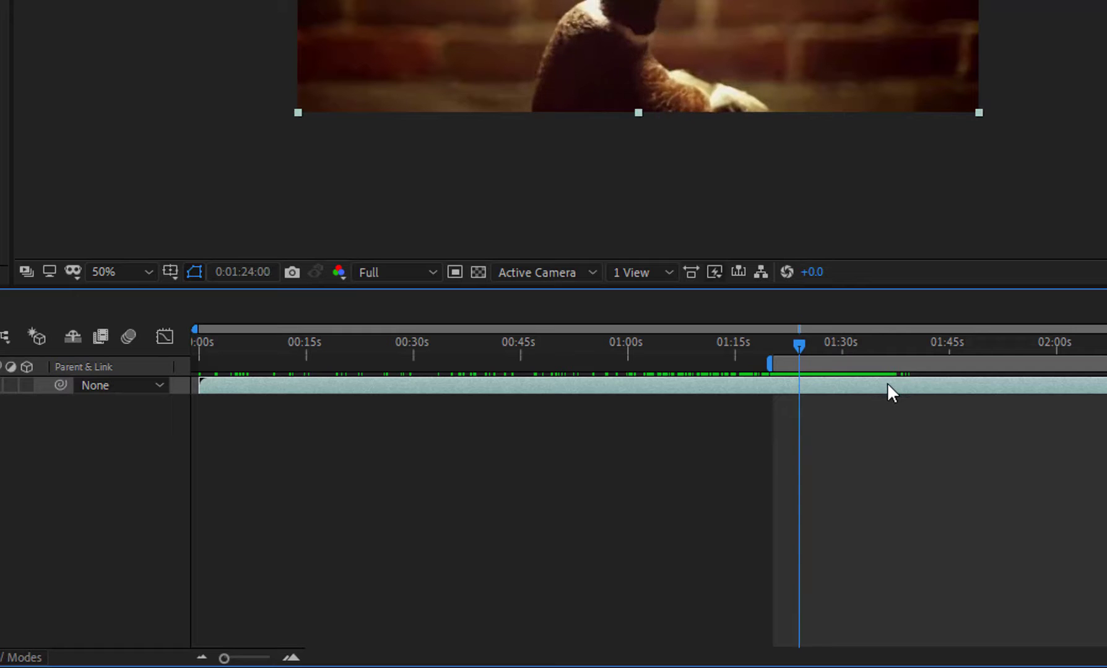
# Step: Step back frame by frame to 0:01:23:16, within the duck shot, and set the work area end there
pyautogui.press('pageup')
pyautogui.press('pageup')
pyautogui.press('pageup')
pyautogui.press('pageup')
pyautogui.press('pageup')
pyautogui.press('pageup')
pyautogui.press('pageup')
pyautogui.press('pageup')
pyautogui.press('pageup')
pyautogui.press('pageup')
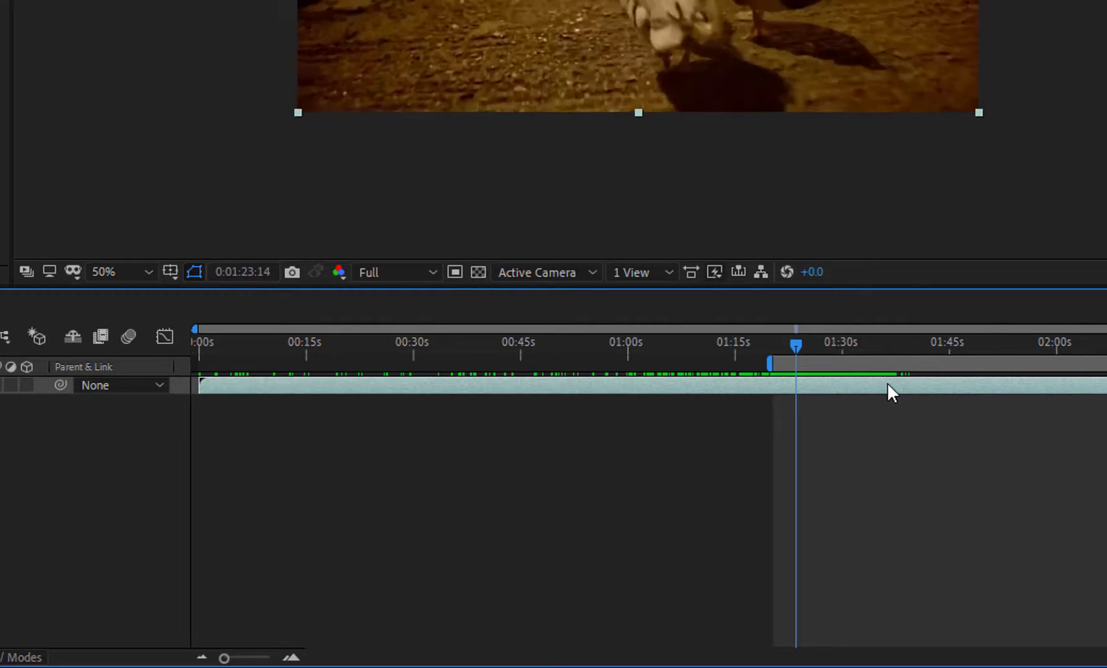
pyautogui.press('pagedown')
pyautogui.press('pagedown')
pyautogui.press('pagedown')
pyautogui.press('pageup')
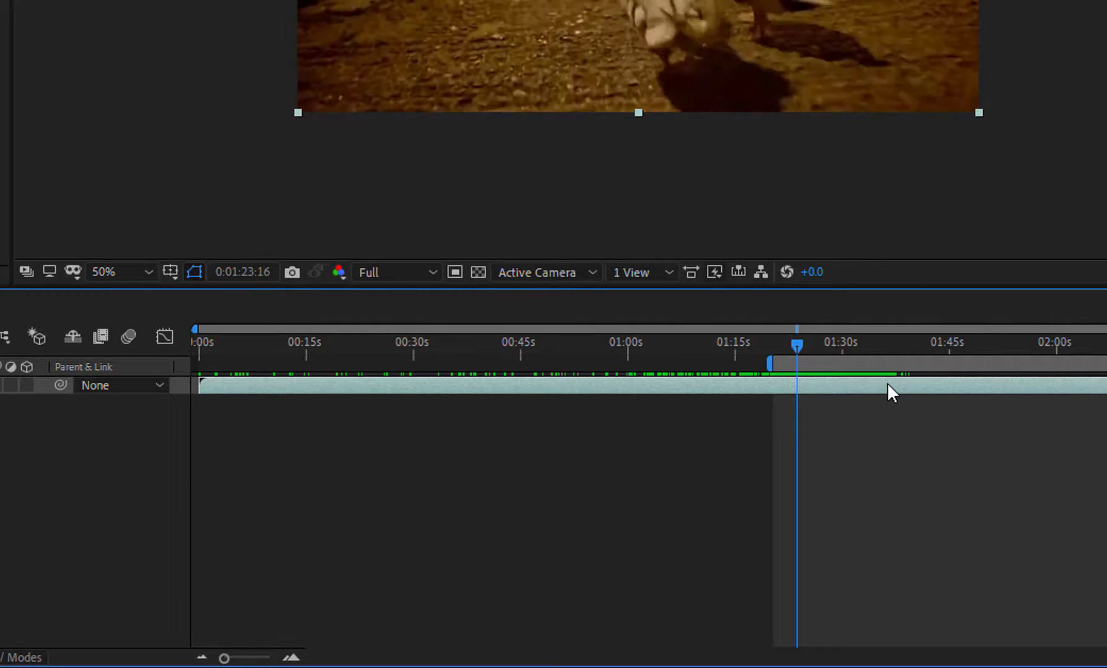
pyautogui.press('n')
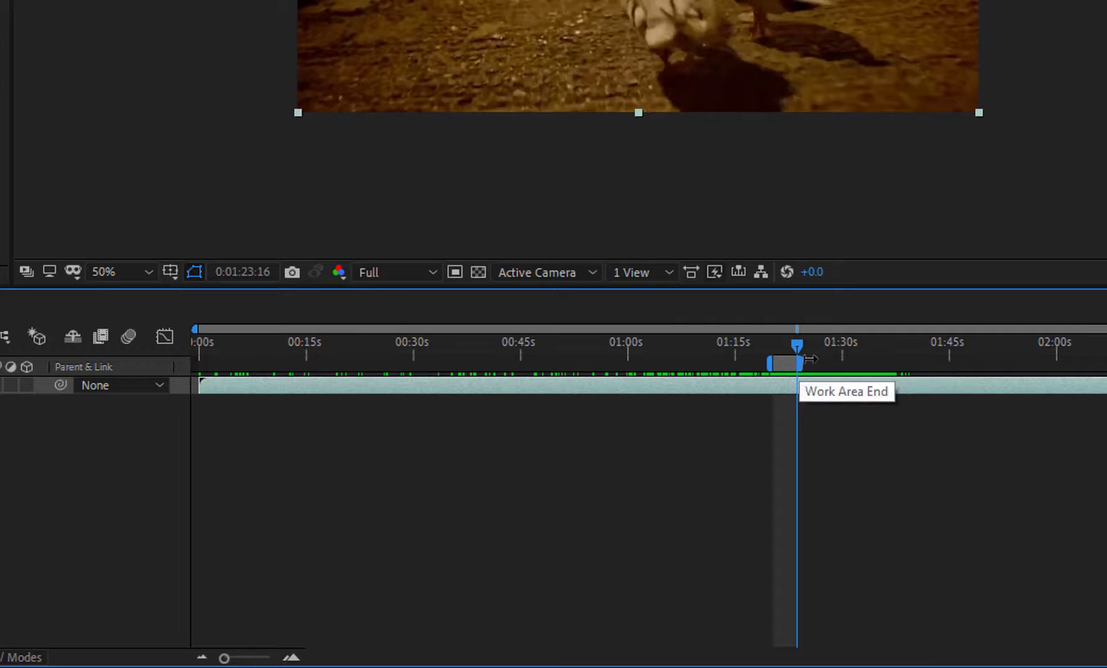
# Step: Trim the Bingo composition to its work area and scrub through the shortened clip
pyautogui.moveTo(799, 348)
pyautogui.mouseDown()
pyautogui.moveTo(774, 354)
pyautogui.moveTo(787, 357)
pyautogui.mouseUp()
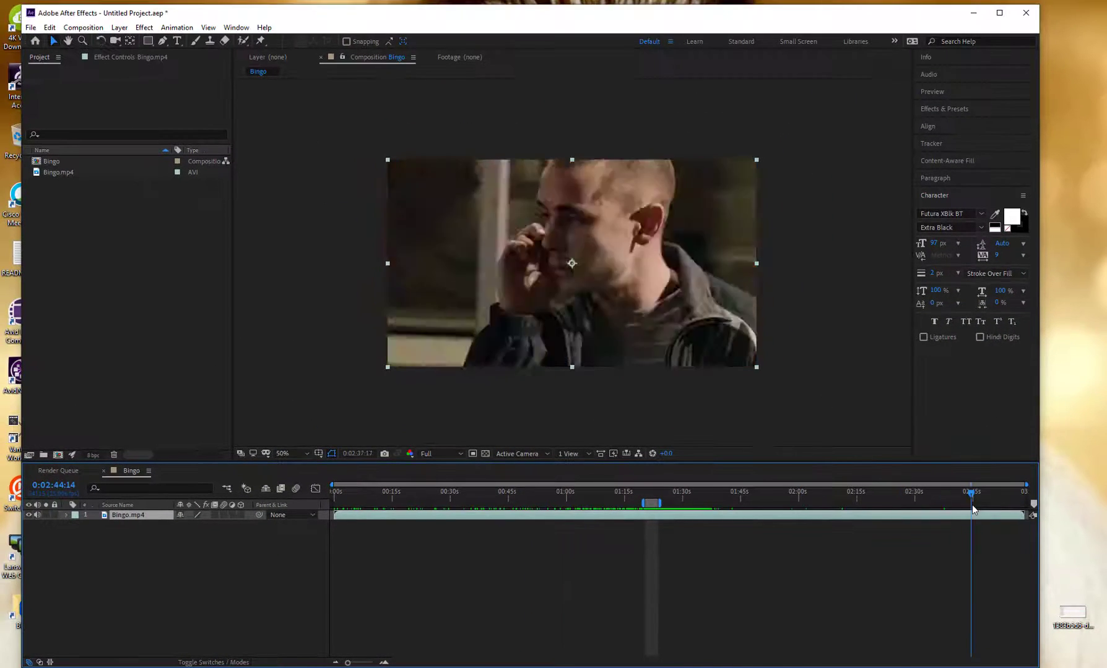
pyautogui.moveTo(972, 506); pyautogui.dragTo(657, 494)
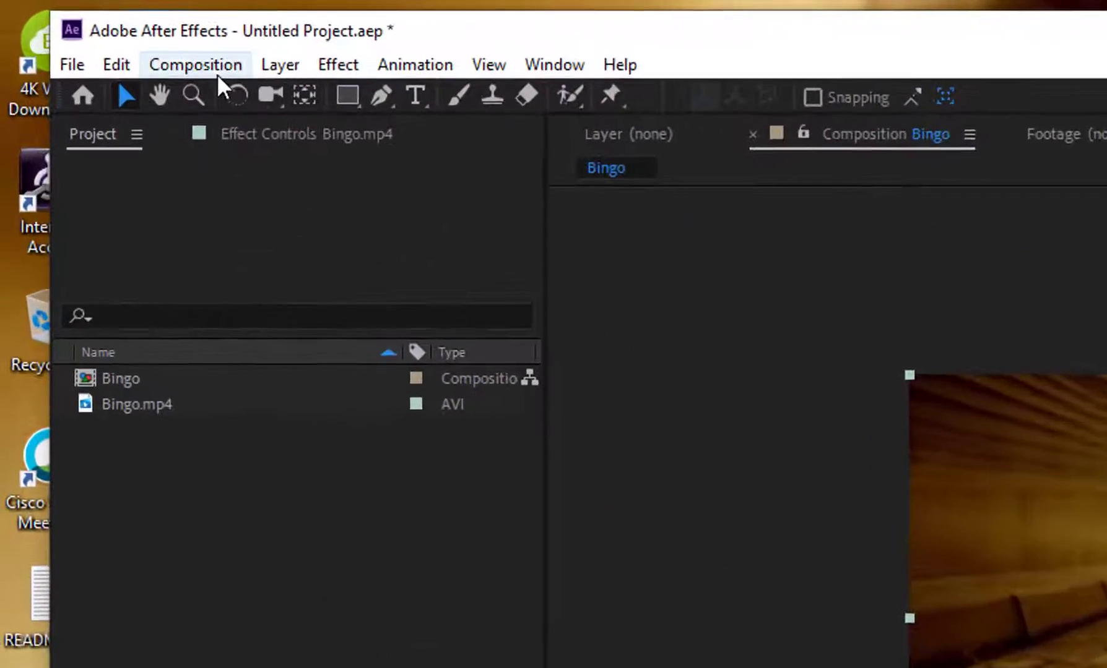
pyautogui.click(83, 28)
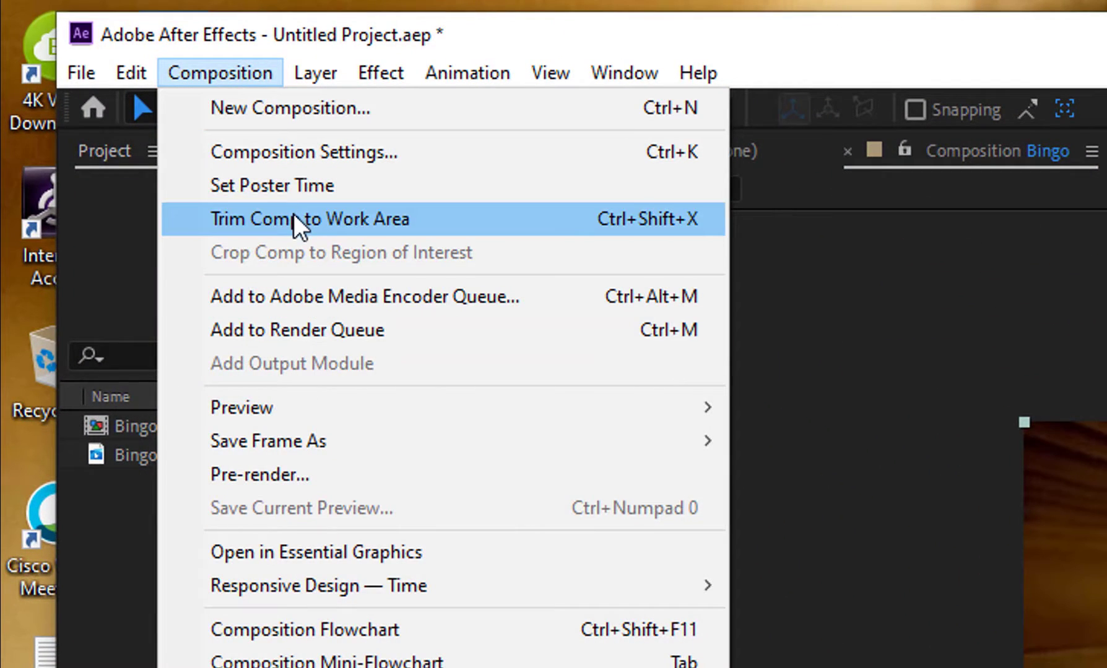
pyautogui.click(296, 219)
pyautogui.moveTo(495, 478); pyautogui.dragTo(613, 485)
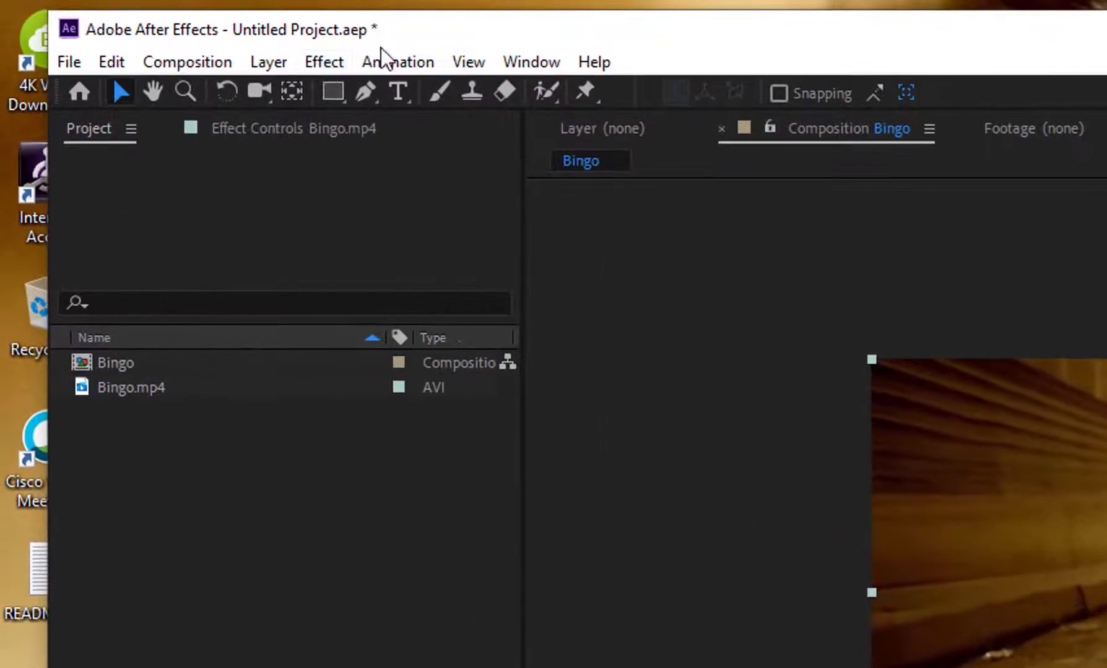
# Step: Review the Bingo composition's settings, including its duration, and close them without making changes
pyautogui.click(91, 27)
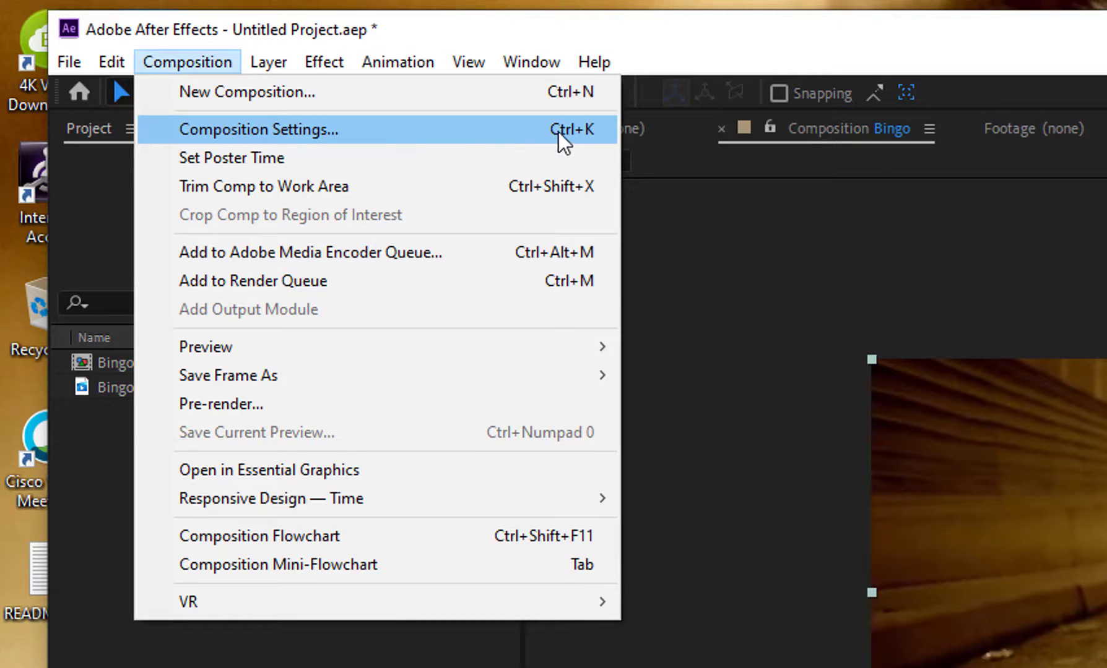
pyautogui.click(210, 66)
pyautogui.hotkey('ctrl', 'k')
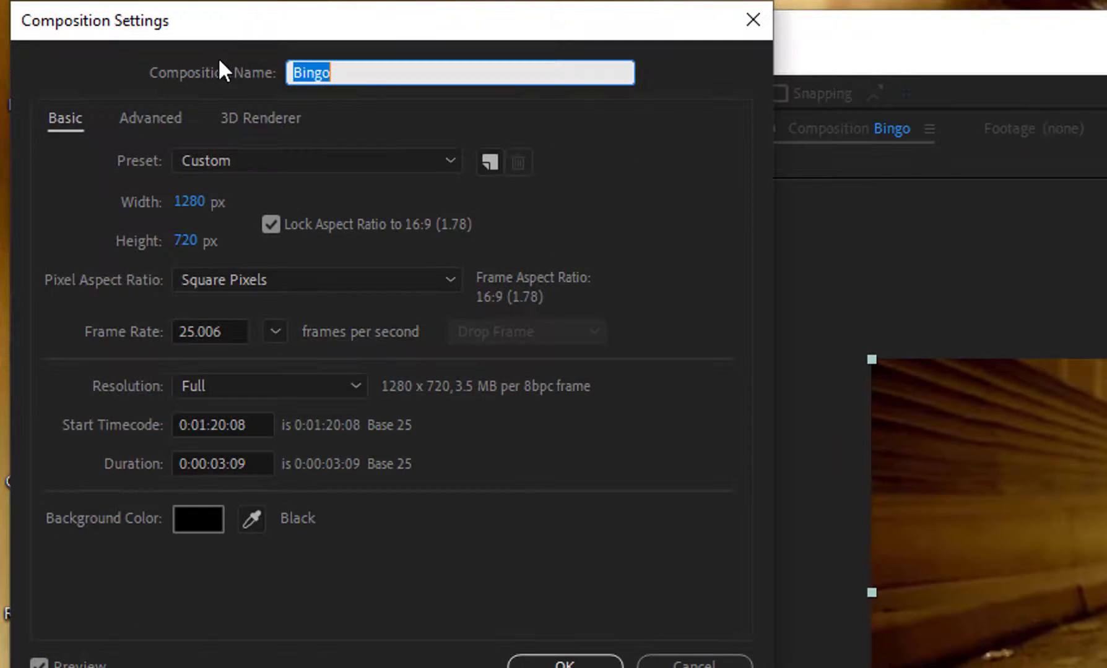
pyautogui.click(213, 464)
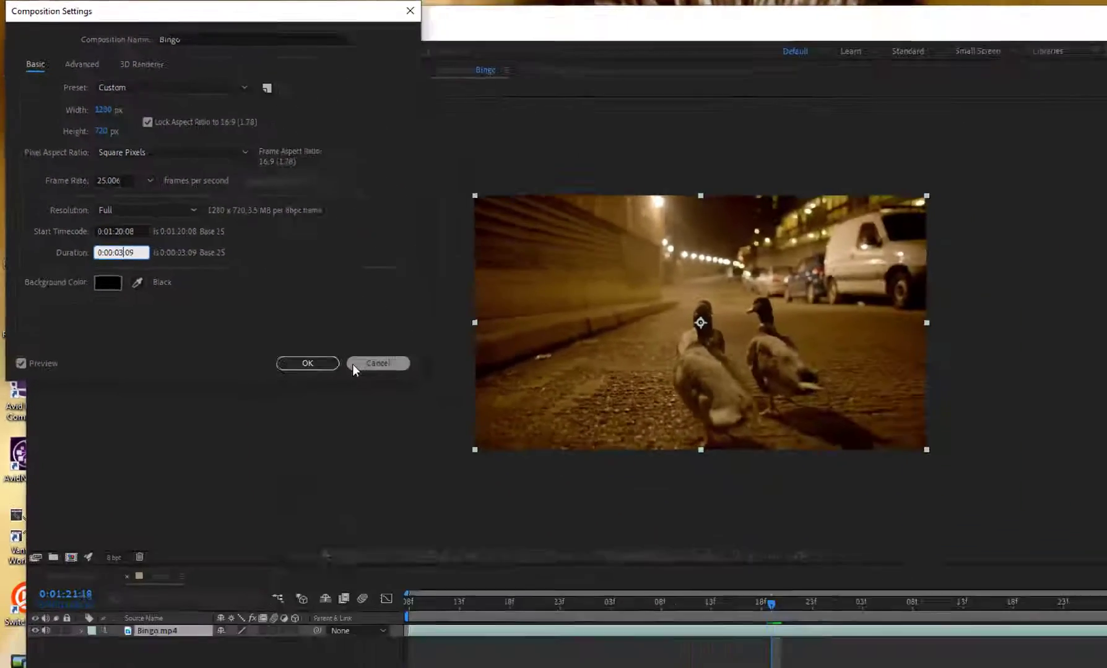
pyautogui.click(668, 664)
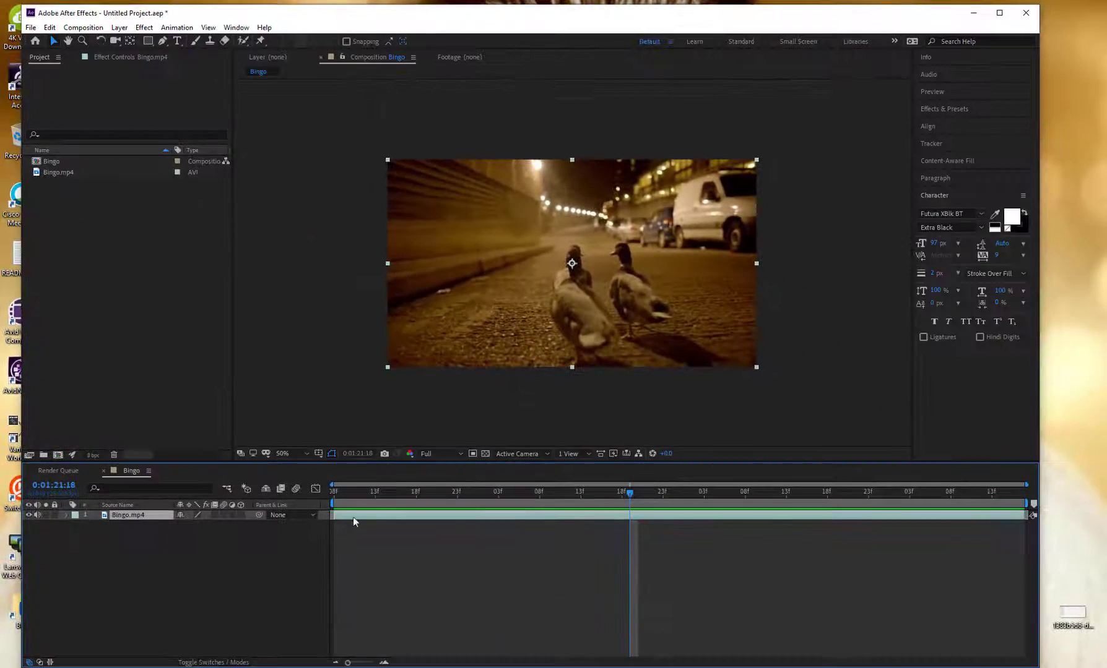
# Step: Go to 0:01:21:05 and add a text layer reading DUCKS over the duck shot
pyautogui.moveTo(630, 493); pyautogui.dragTo(524, 486)
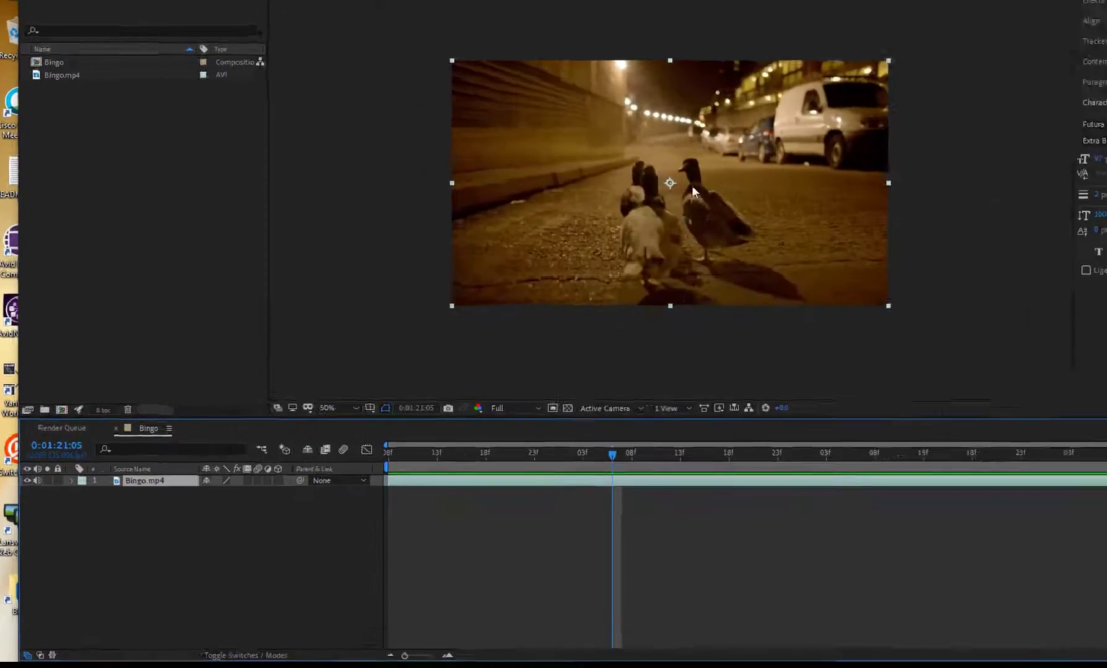
pyautogui.rightClick(266, 395)
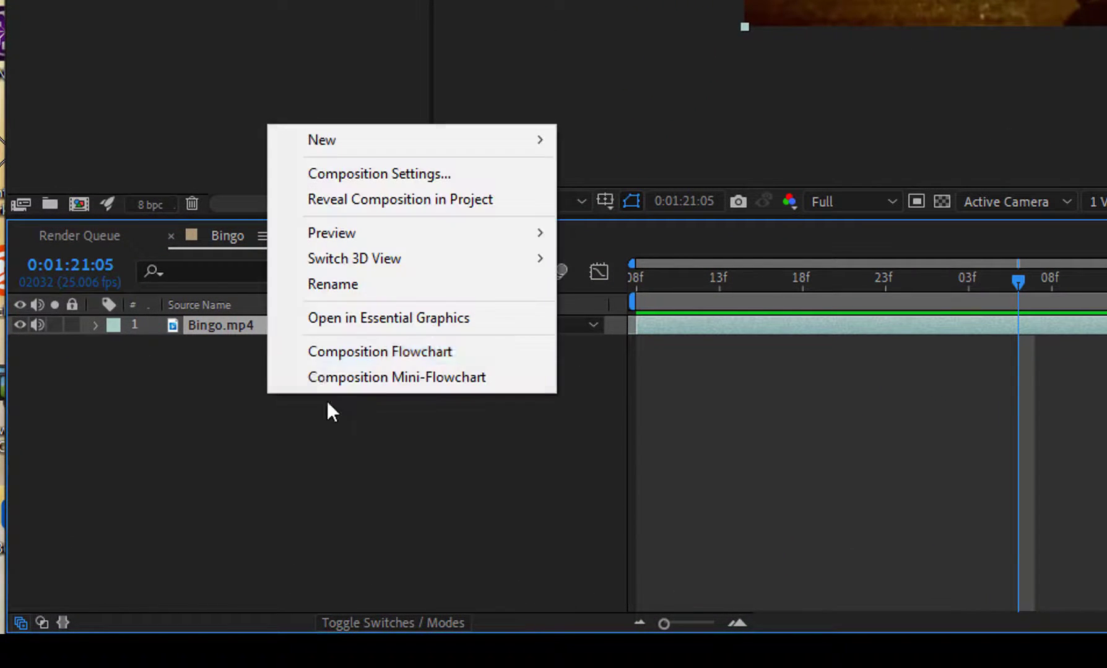
pyautogui.click(220, 403)
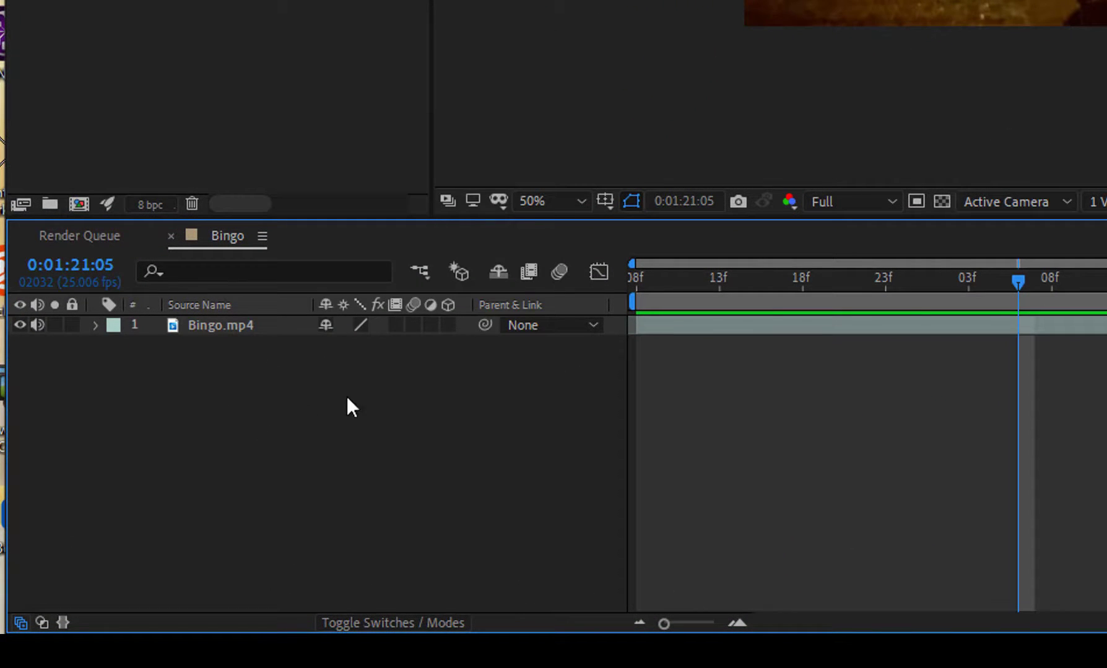
pyautogui.rightClick(262, 420)
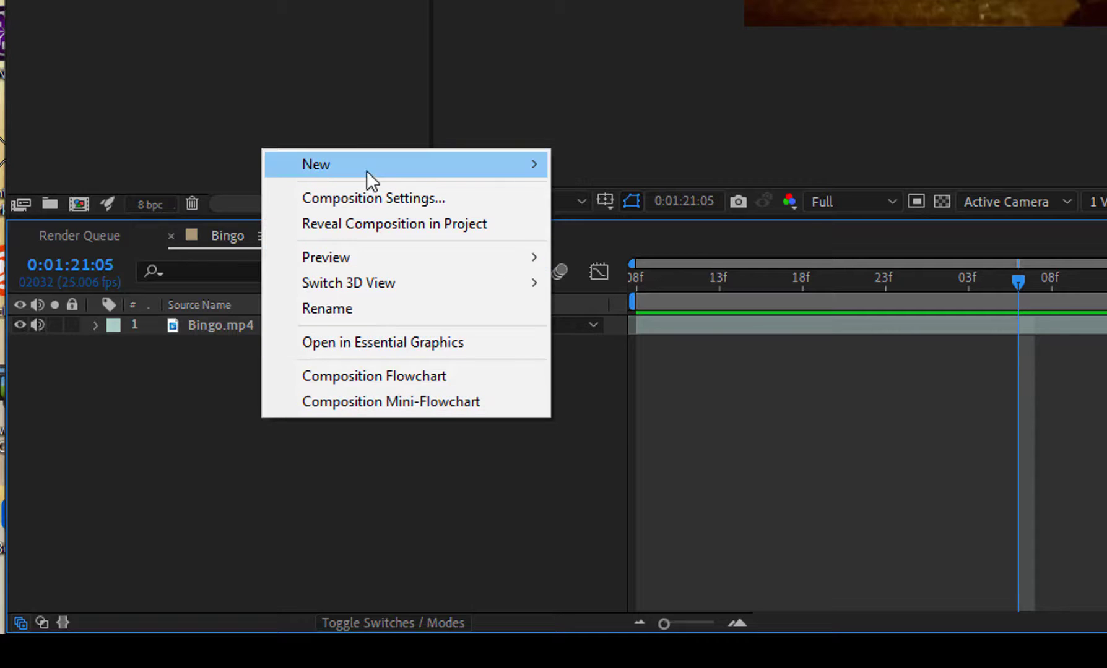
pyautogui.moveTo(415, 168)
pyautogui.click(620, 207)
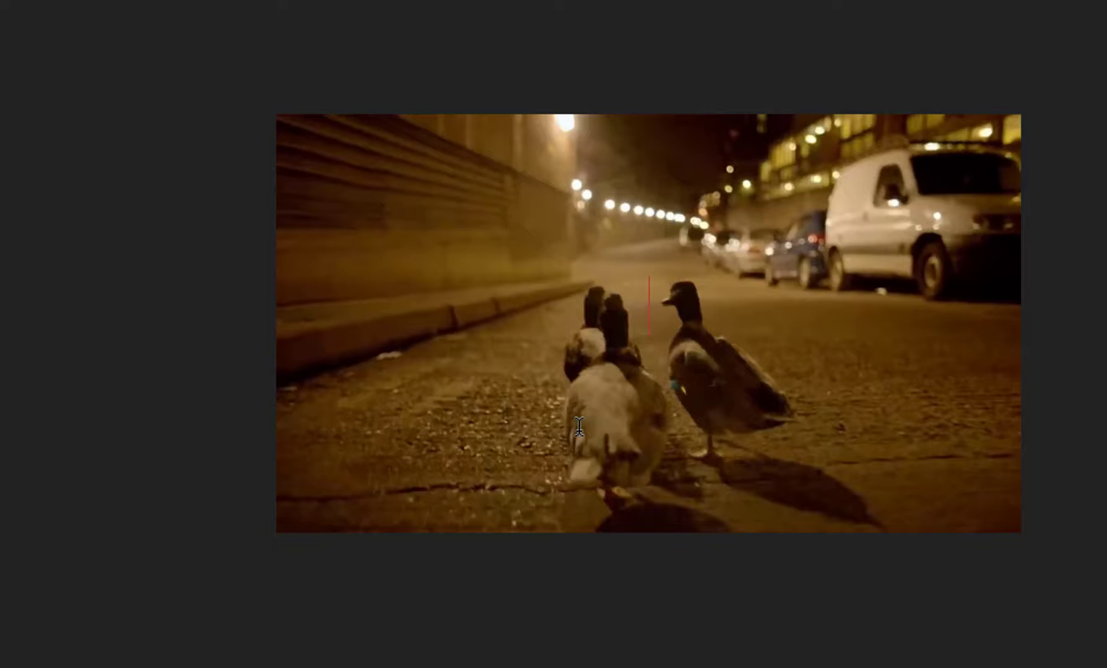
pyautogui.write('DUC K')
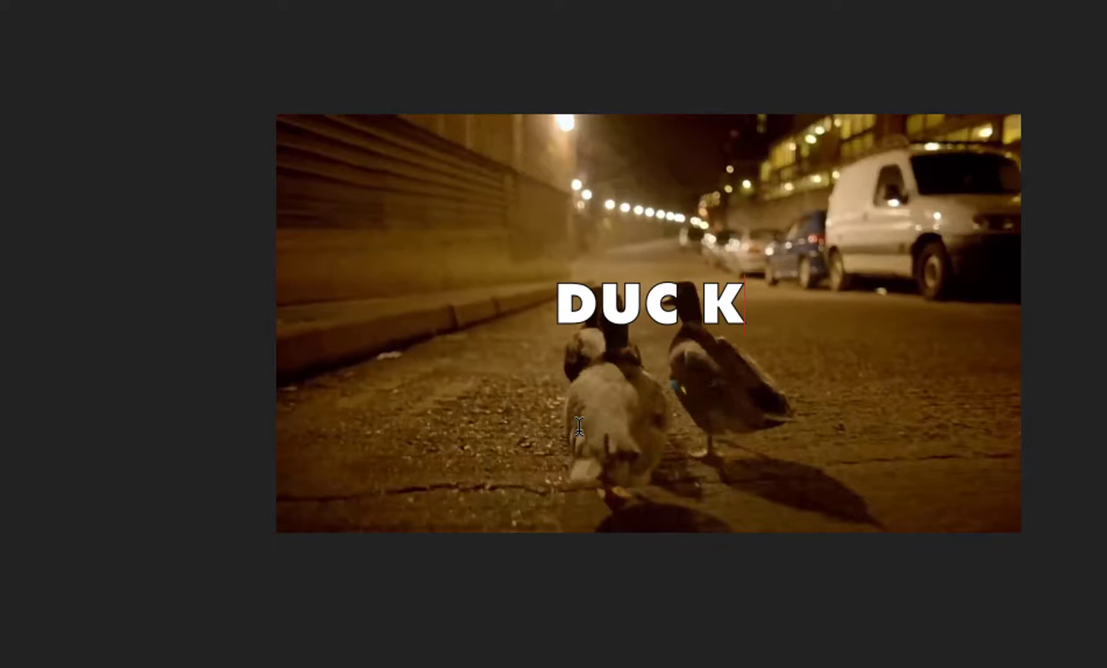
pyautogui.press('BackSpace')
pyautogui.press('BackSpace')
pyautogui.write('KS')
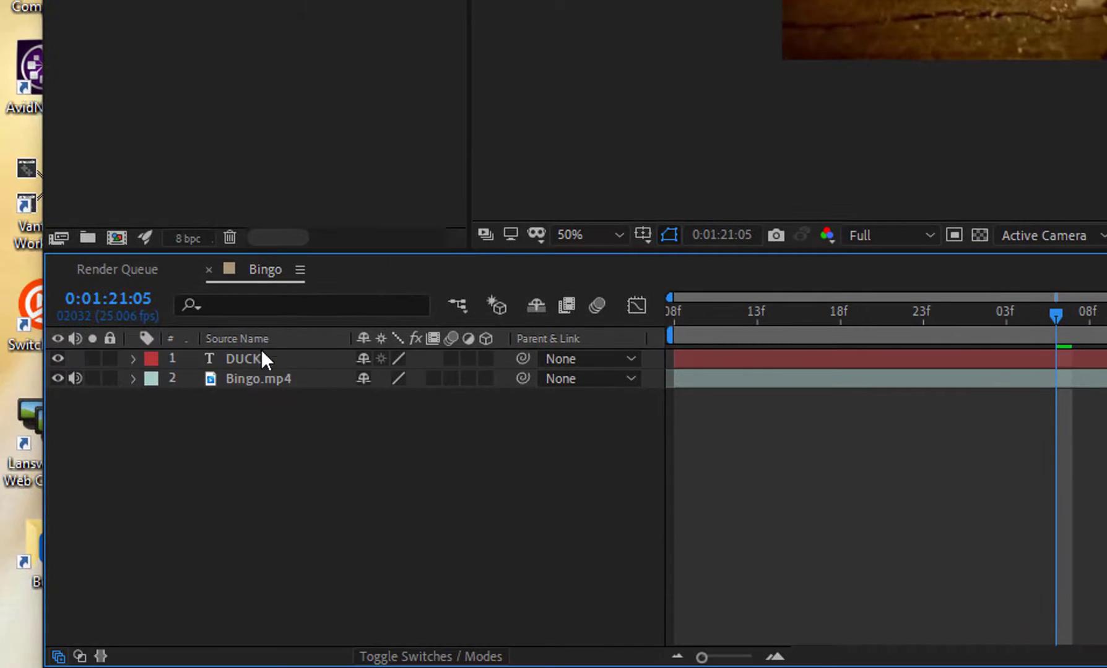
# Step: Delete the DUCKS text layer, add a new text layer and try to draw a text box across the image
pyautogui.click(338, 358)
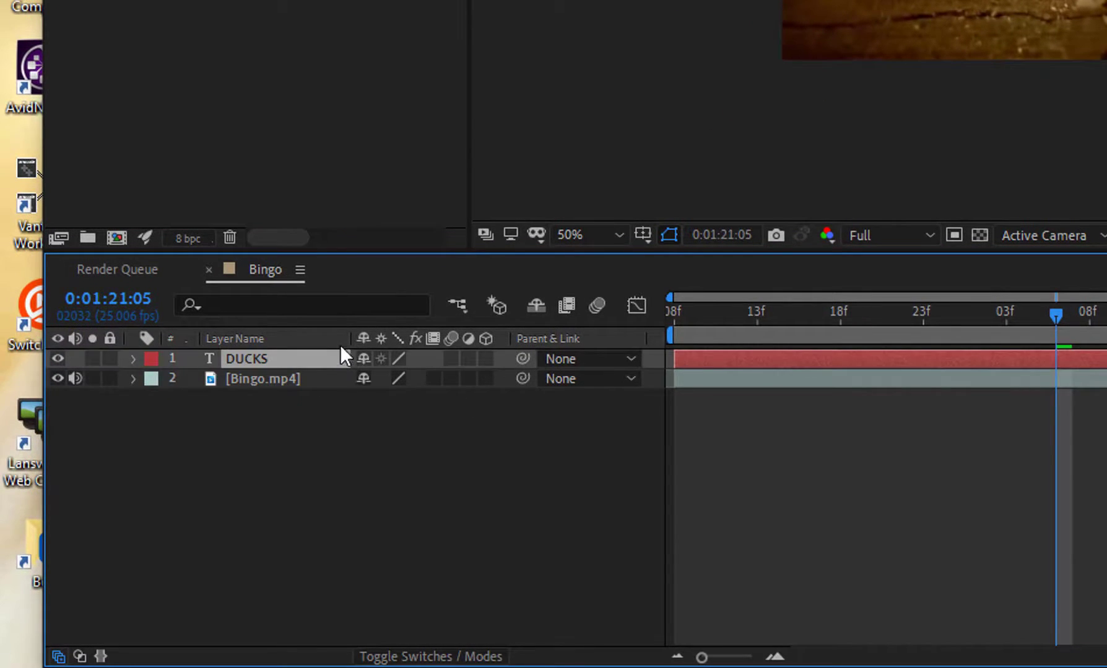
pyautogui.press('Delete')
pyautogui.rightClick(235, 424)
pyautogui.moveTo(418, 170)
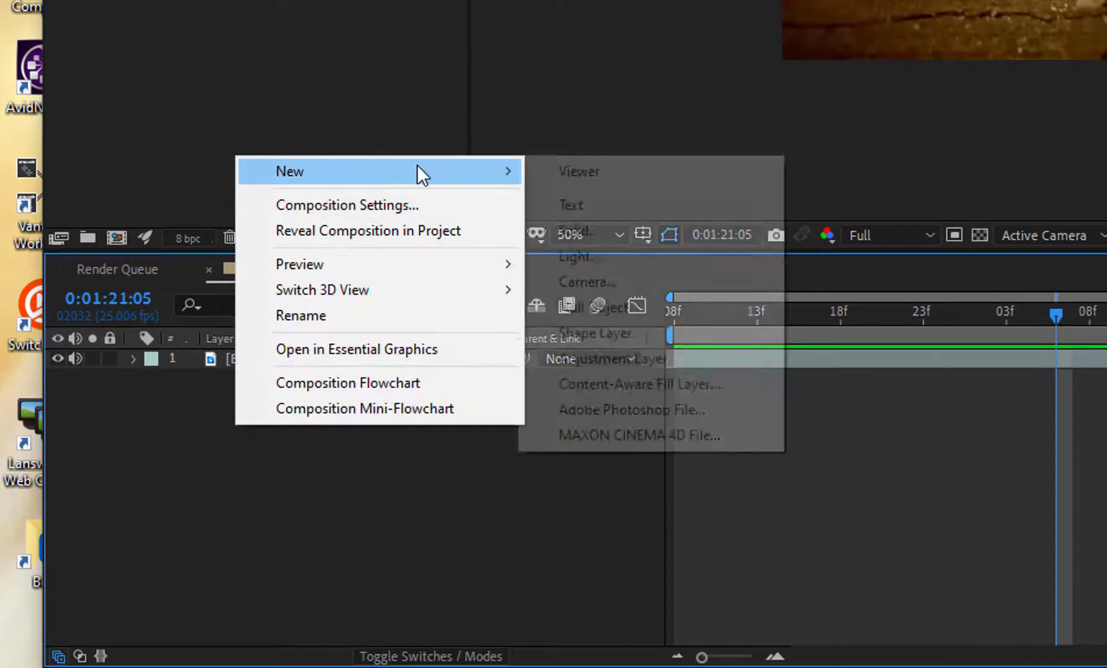
pyautogui.click(573, 208)
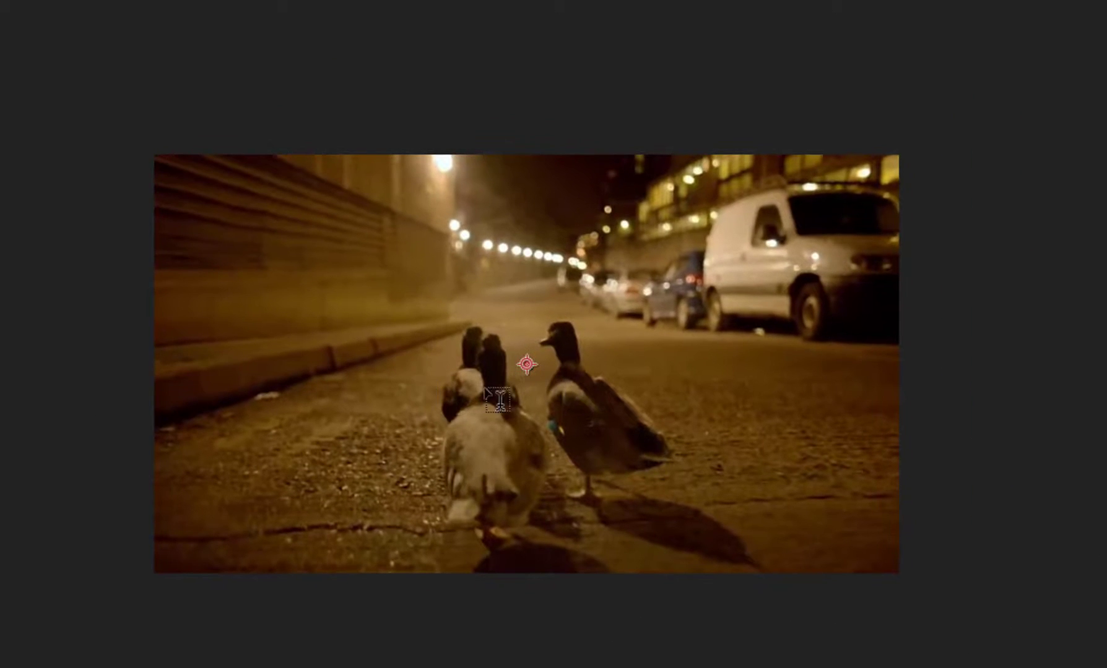
pyautogui.moveTo(320, 294); pyautogui.dragTo(737, 436)
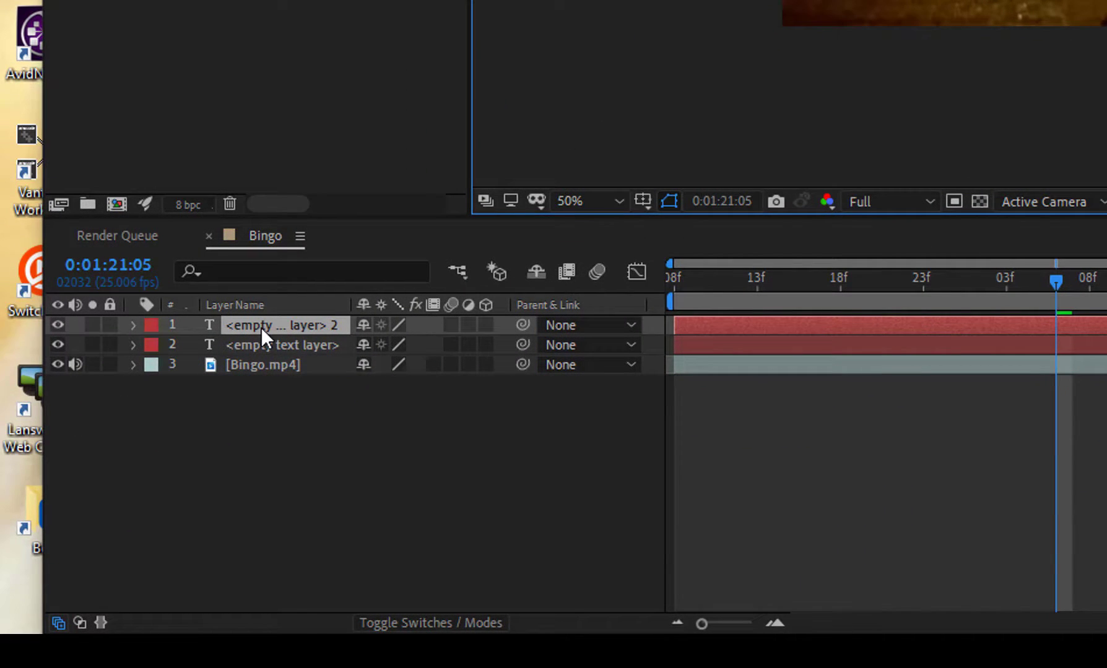
# Step: Delete both empty text layers from the Bingo composition
pyautogui.click(299, 501)
pyautogui.click(269, 320)
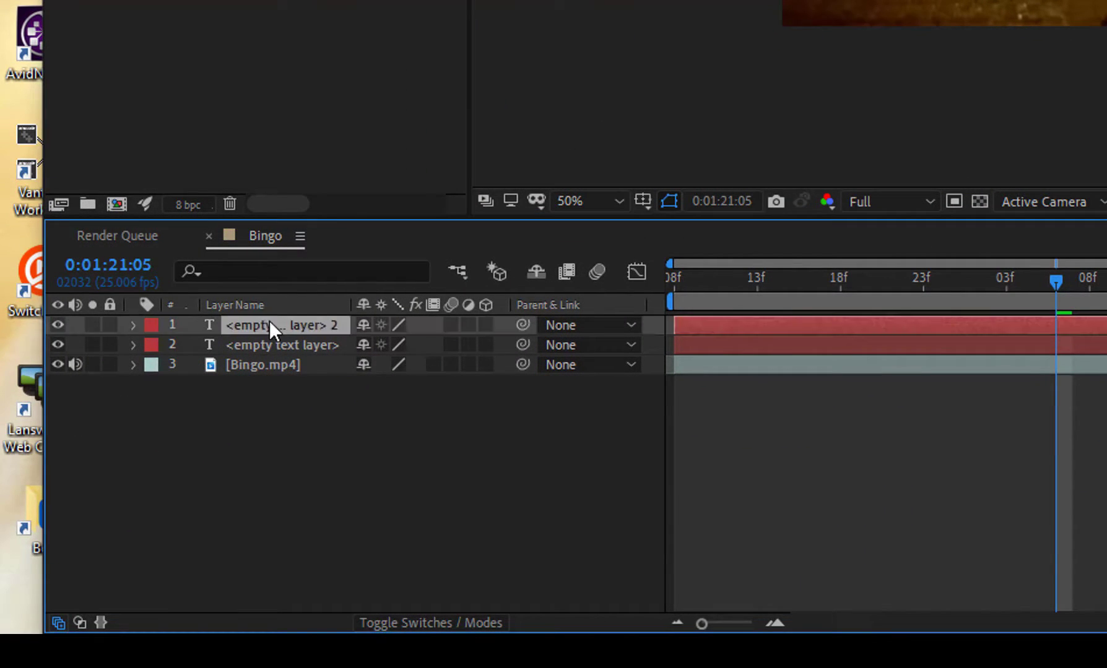
pyautogui.press('Delete')
pyautogui.click(251, 306)
pyautogui.click(260, 325)
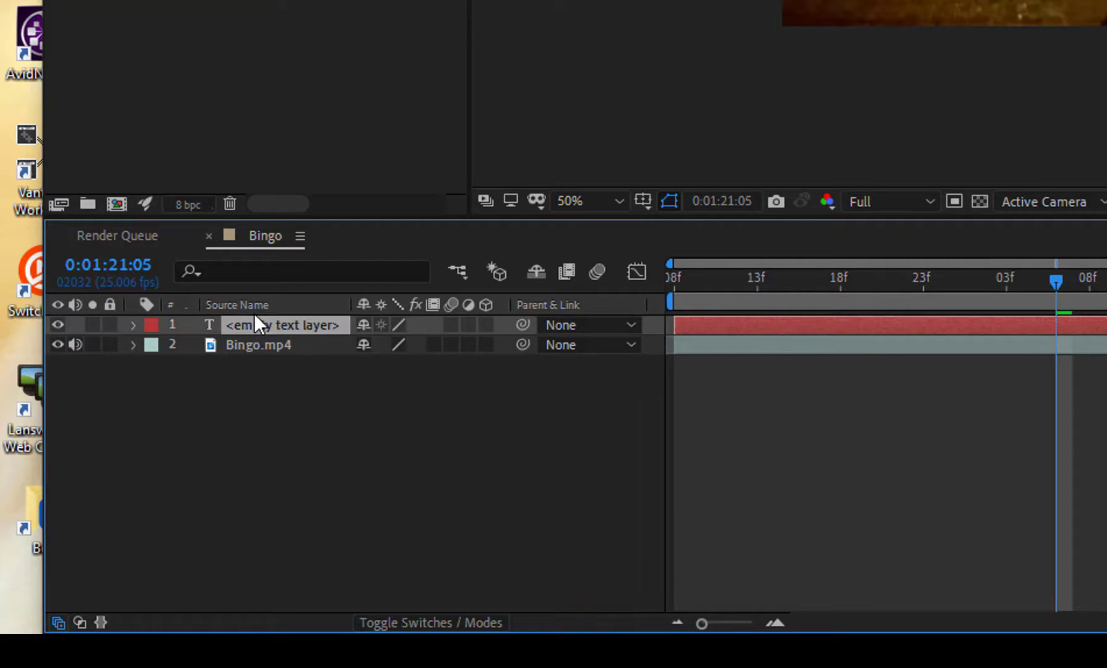
pyautogui.press('Delete')
# Step: Add a new text layer reading DUCKS to the Bingo composition
pyautogui.rightClick(268, 419)
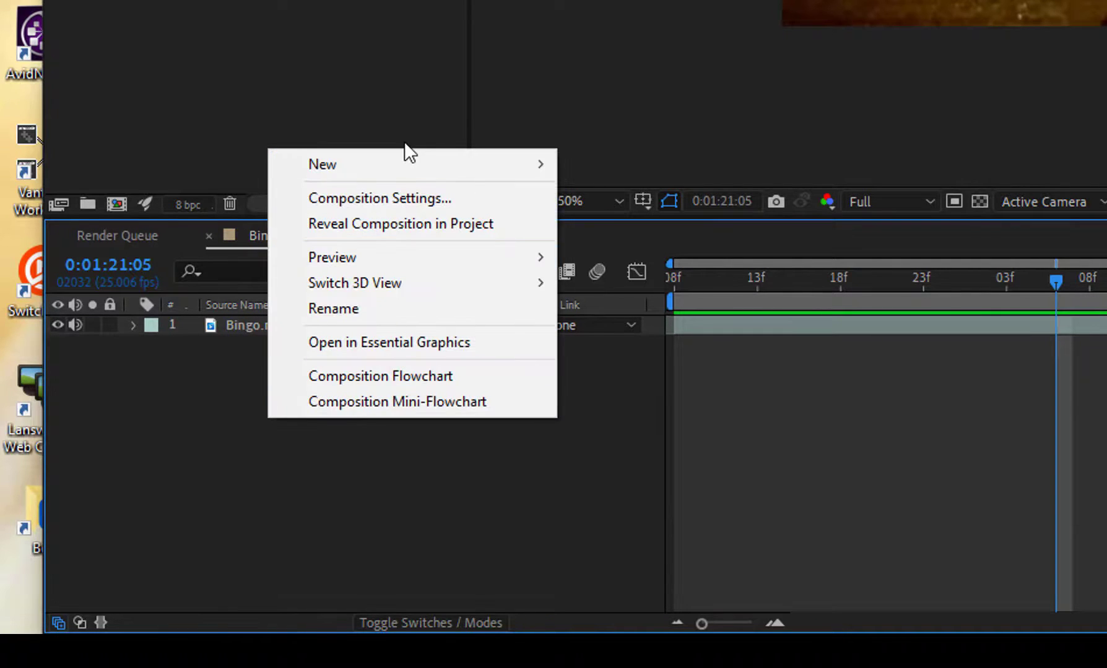
pyautogui.moveTo(427, 164)
pyautogui.click(617, 197)
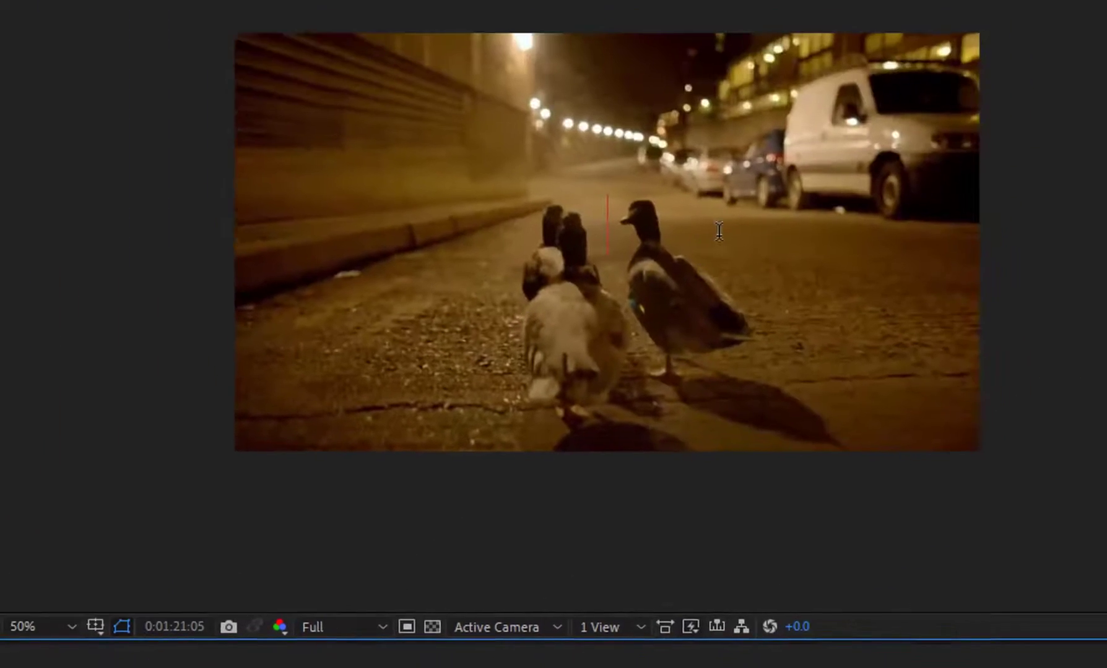
pyautogui.write('DUCKS')
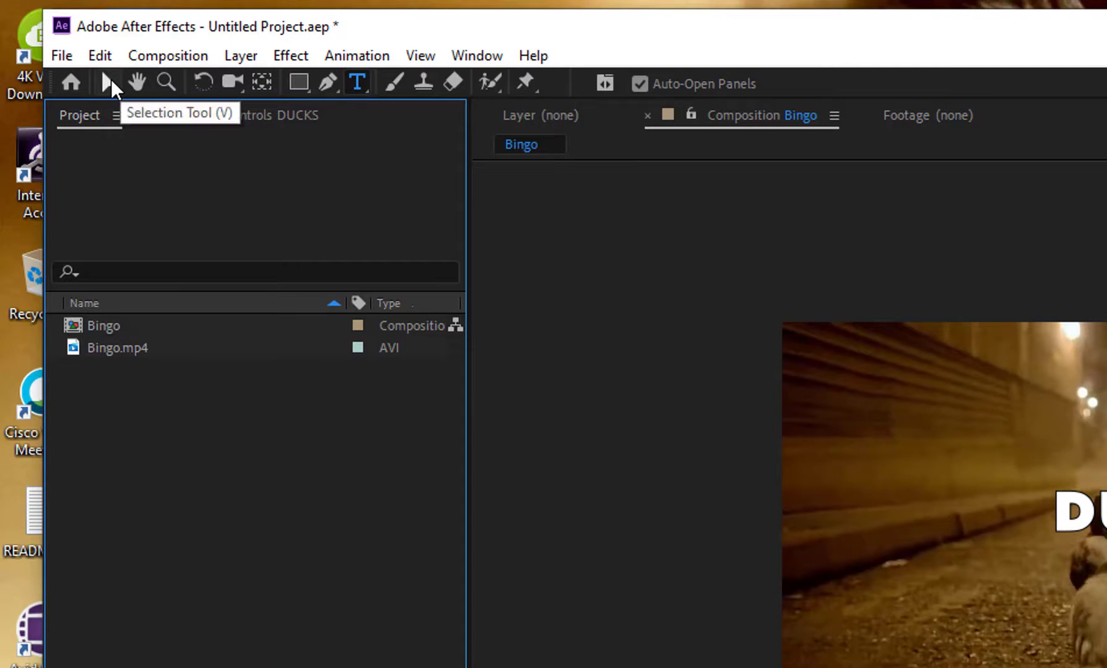
# Step: Move the DUCKS text with the Selection tool to about 612, 210, above the ducks
pyautogui.click(109, 80)
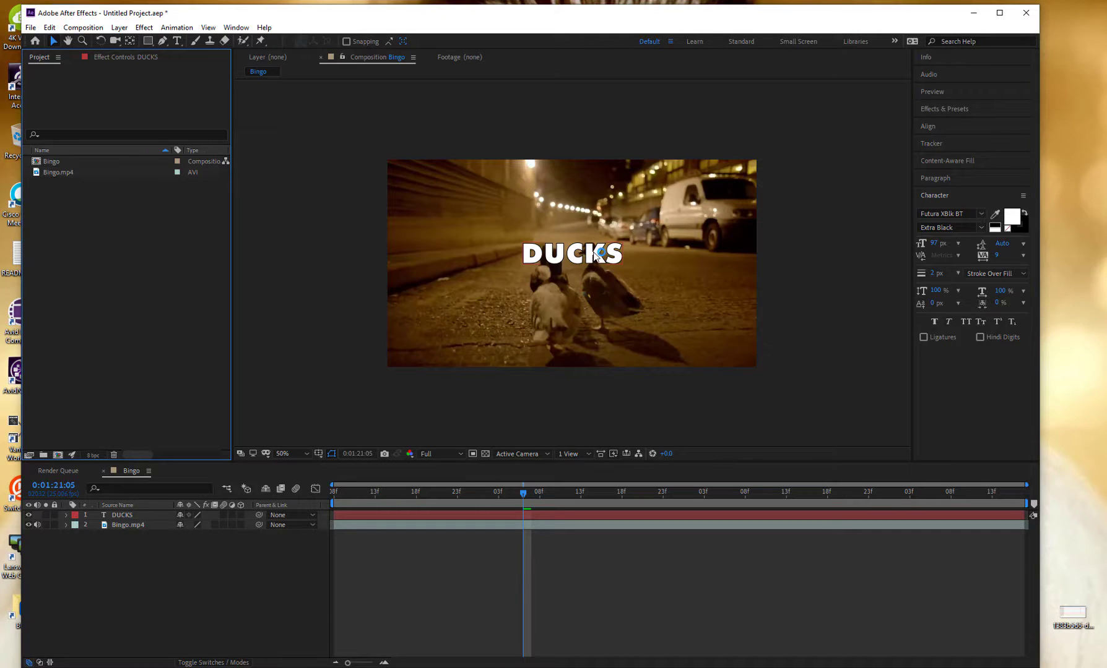
pyautogui.moveTo(586, 257); pyautogui.dragTo(675, 229)
pyautogui.hotkey('ctrl', 'z')
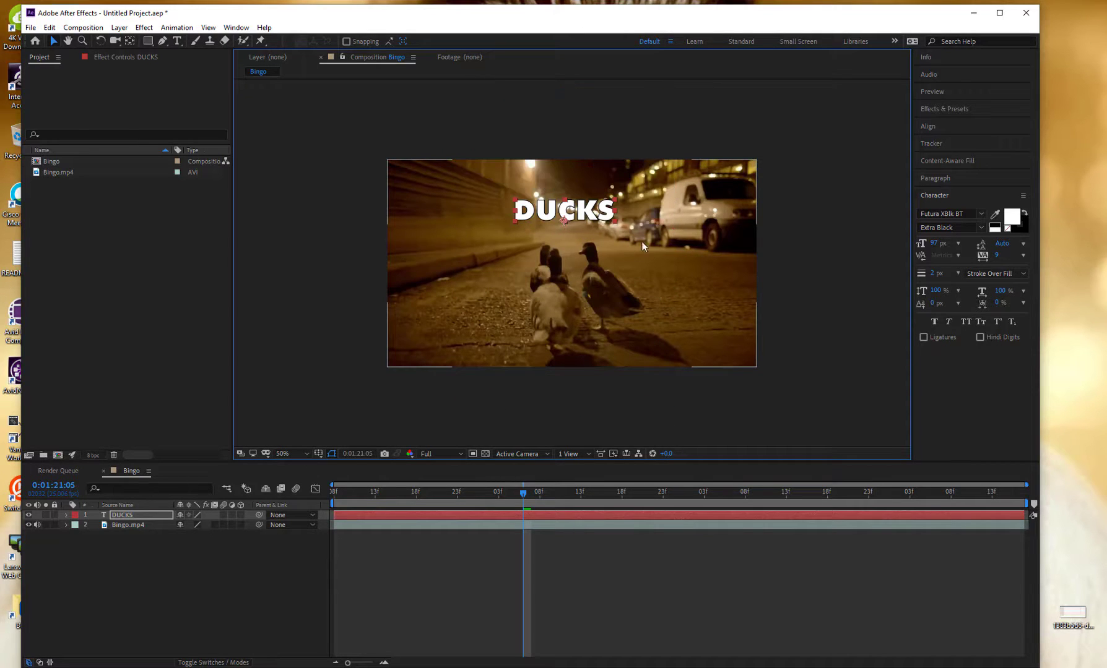
# Step: Expand the DUCKS layer's transform properties and scale the text to 269%
pyautogui.click(136, 516)
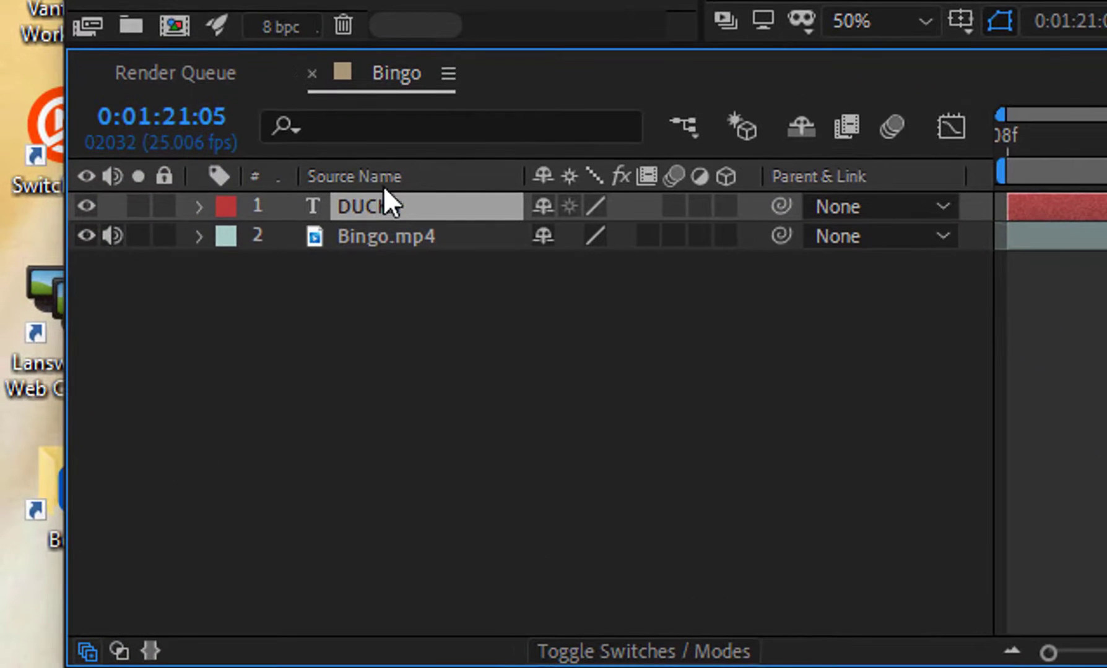
pyautogui.click(200, 208)
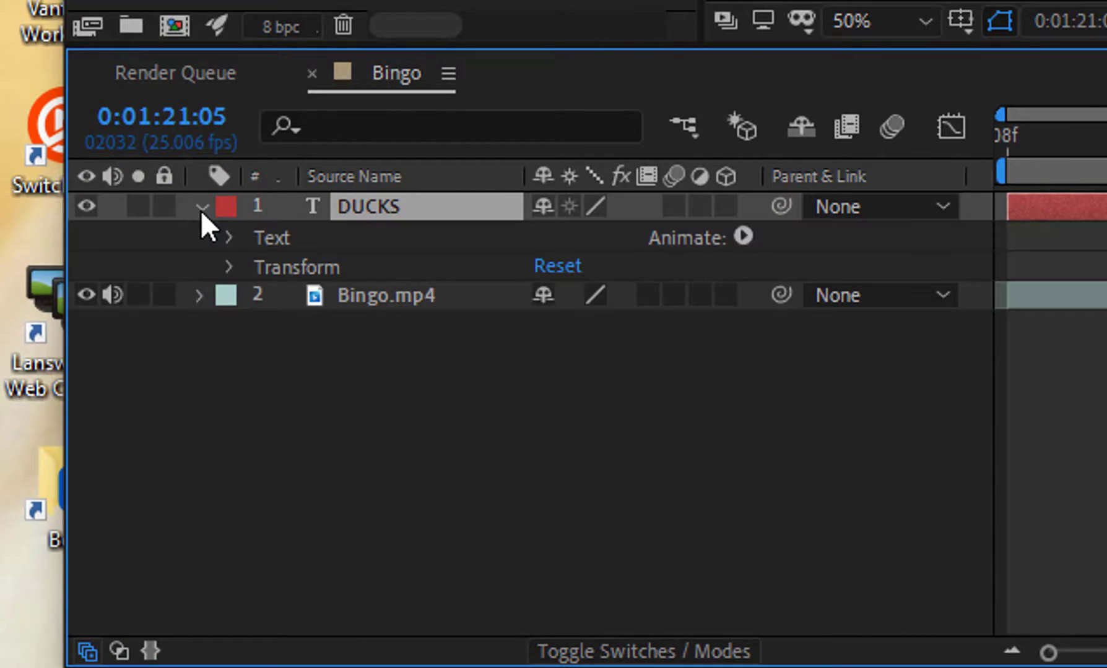
pyautogui.click(229, 267)
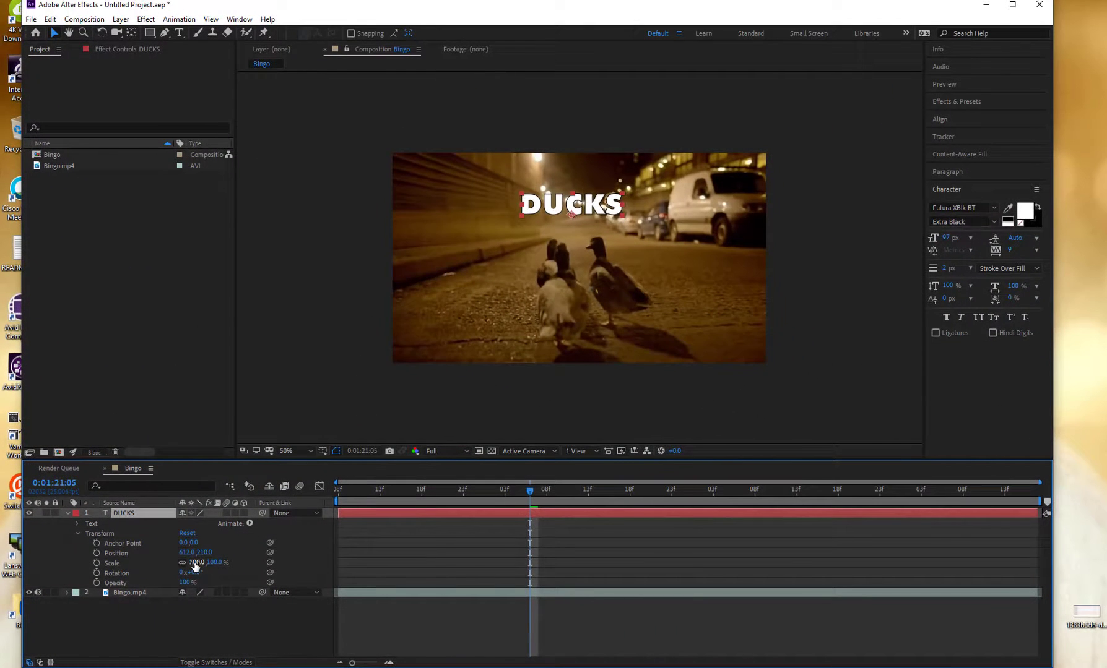
pyautogui.moveTo(528, 384); pyautogui.dragTo(700, 385)
pyautogui.moveTo(260, 564); pyautogui.dragTo(293, 568)
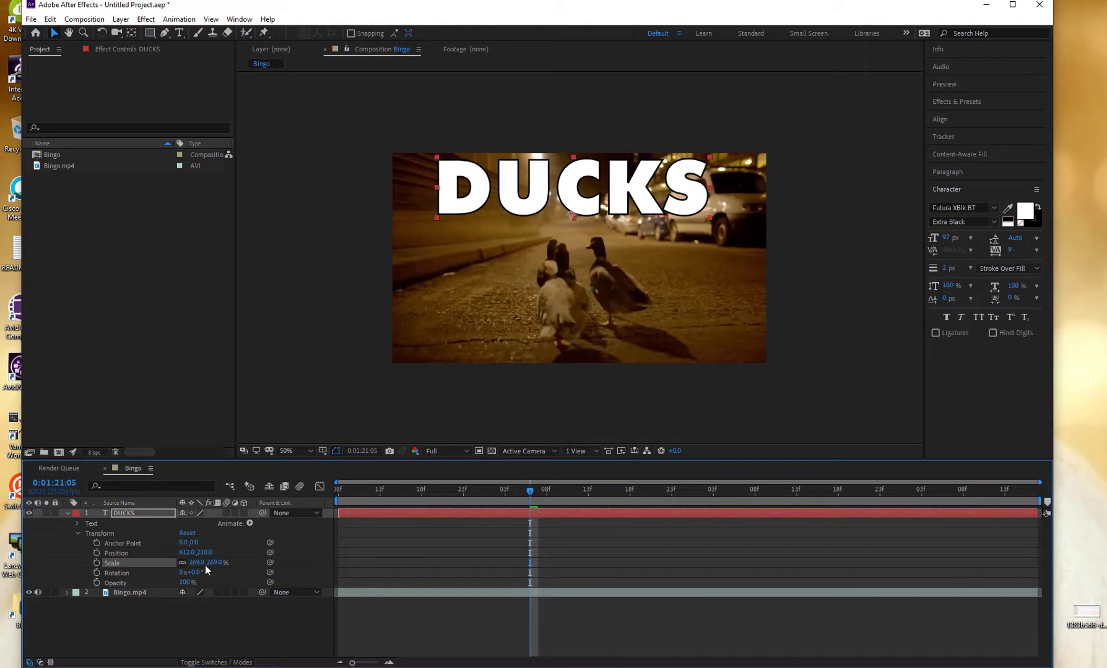
# Step: Reposition the enlarged DUCKS text to about 605, 238, above the ducks
pyautogui.moveTo(527, 192); pyautogui.dragTo(536, 201)
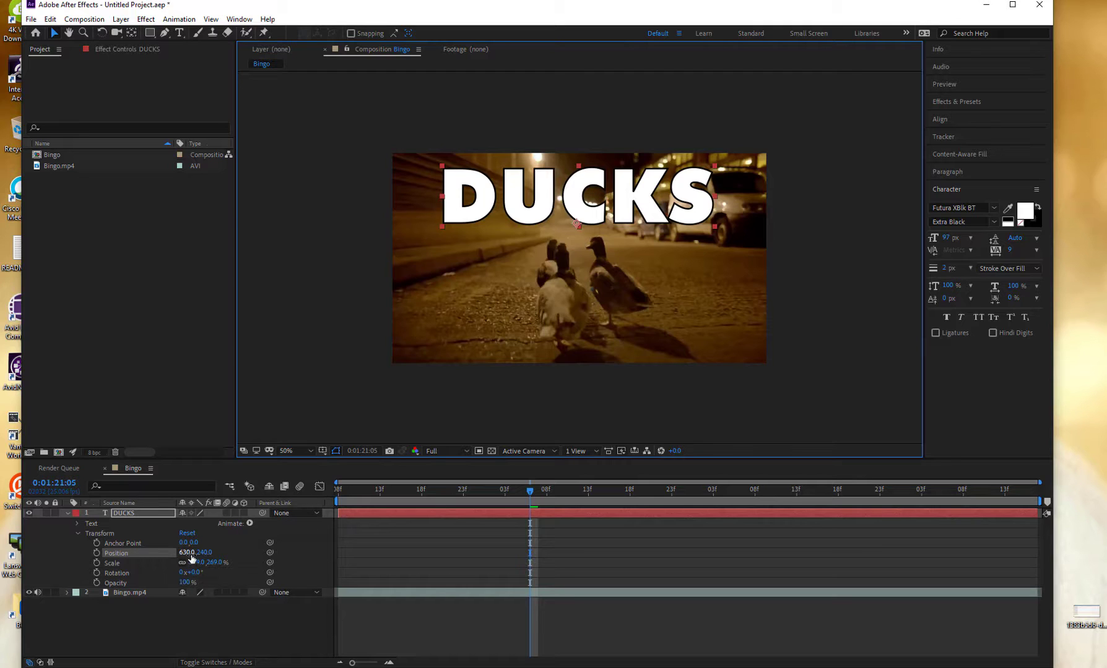
pyautogui.moveTo(189, 554)
pyautogui.mouseDown()
pyautogui.moveTo(235, 559)
pyautogui.moveTo(183, 561)
pyautogui.moveTo(196, 561)
pyautogui.mouseUp()
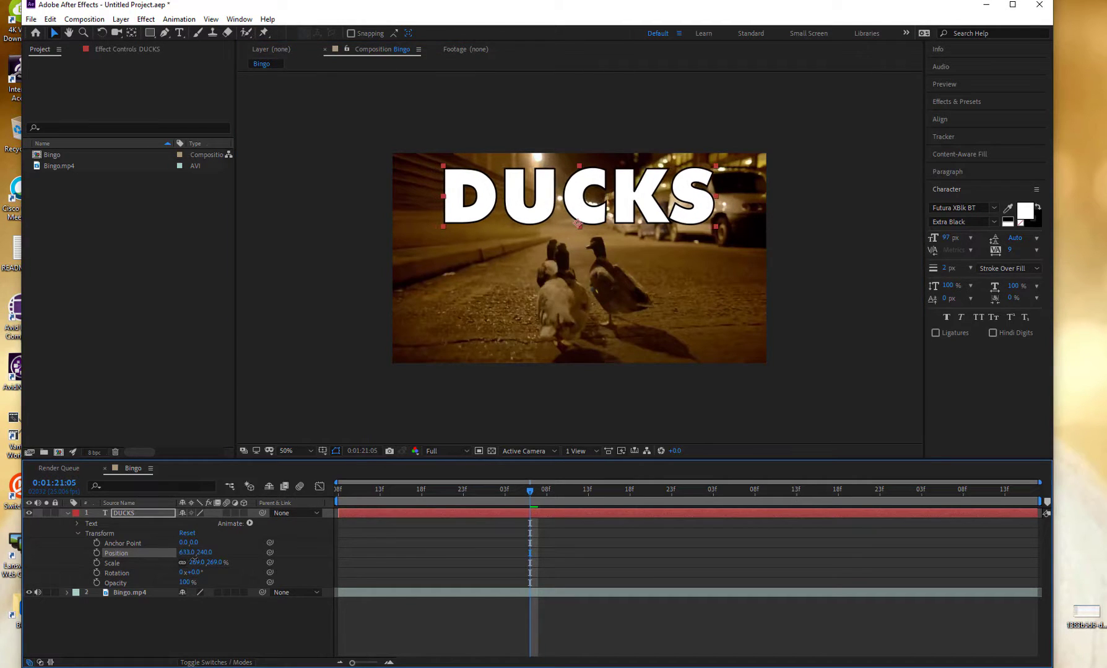
pyautogui.moveTo(513, 220)
pyautogui.mouseDown()
pyautogui.moveTo(520, 300)
pyautogui.moveTo(506, 204)
pyautogui.moveTo(521, 206)
pyautogui.mouseUp()
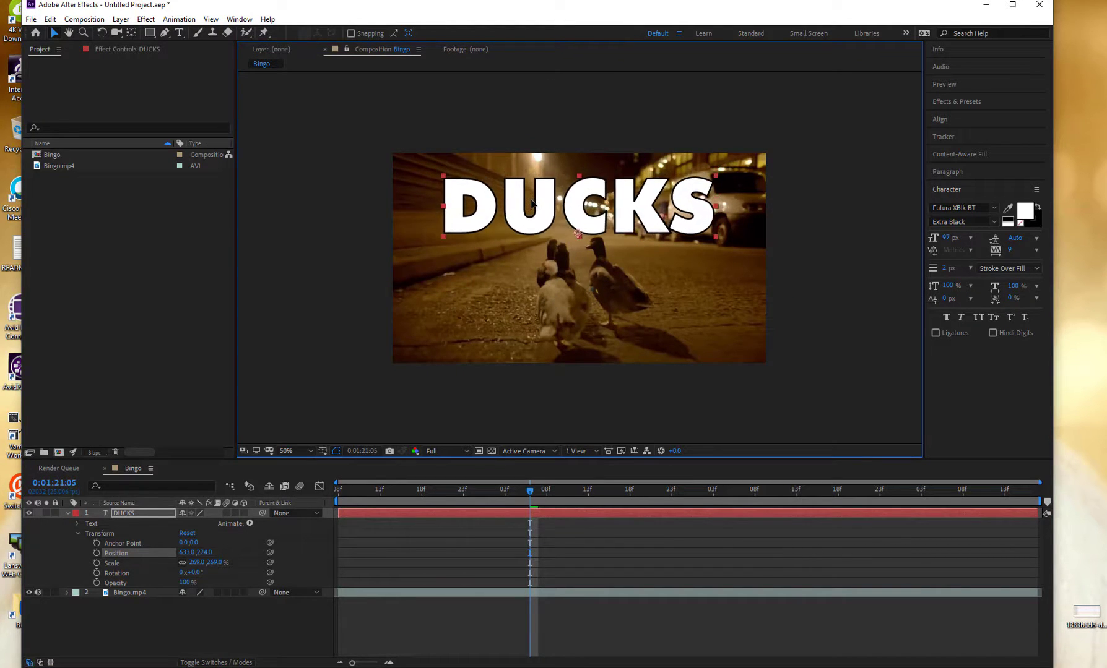
pyautogui.moveTo(537, 251); pyautogui.dragTo(540, 201)
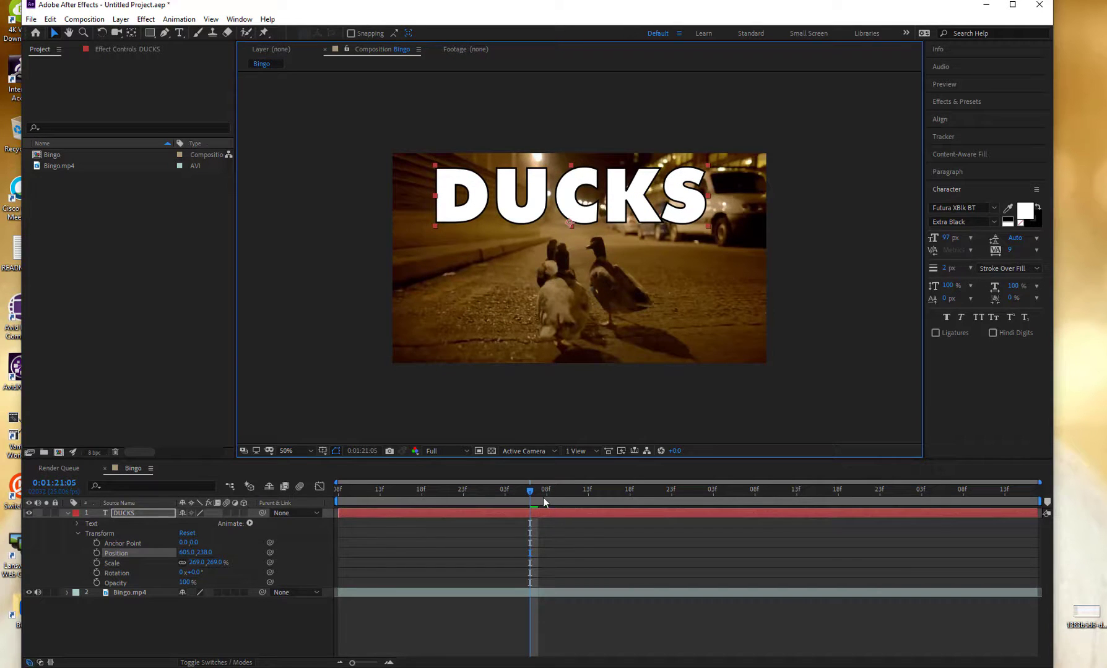
# Step: Scrub to 0:01:20:10 and turn on position keyframing for the DUCKS layer to set a keyframe there
pyautogui.moveTo(531, 494); pyautogui.dragTo(373, 491)
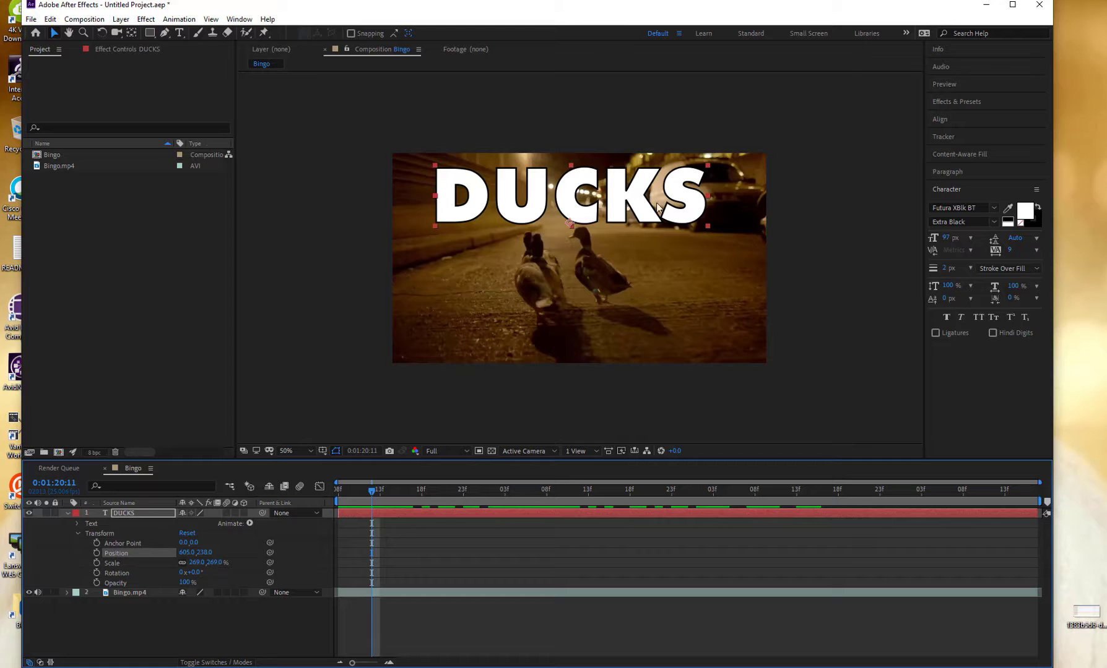
pyautogui.moveTo(374, 490); pyautogui.dragTo(429, 495)
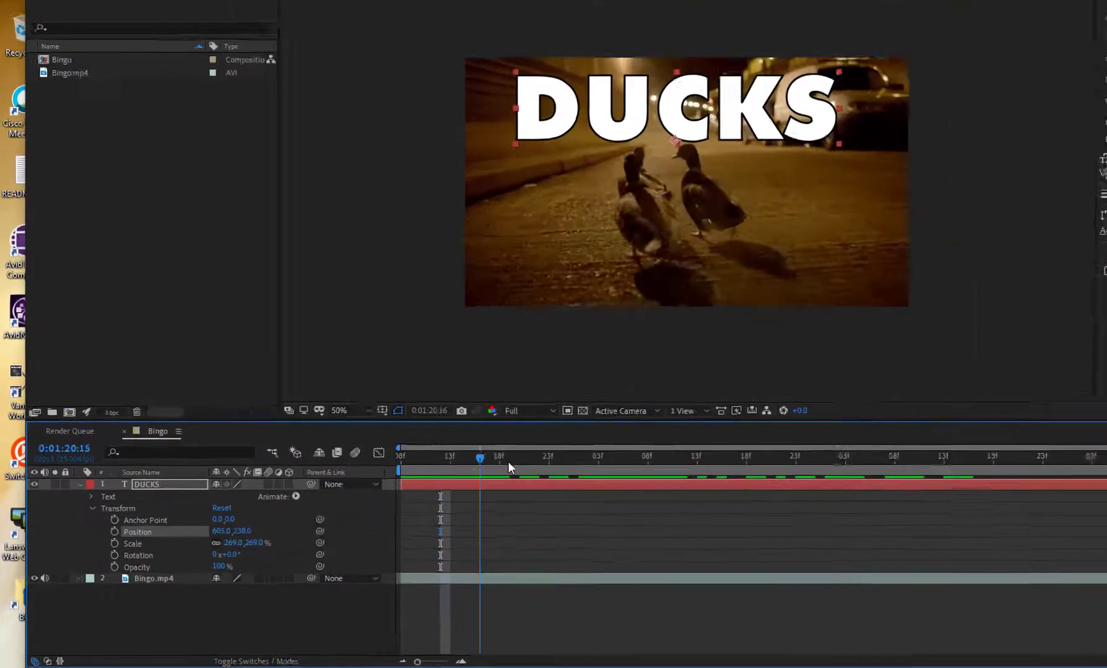
pyautogui.moveTo(508, 462); pyautogui.dragTo(431, 462)
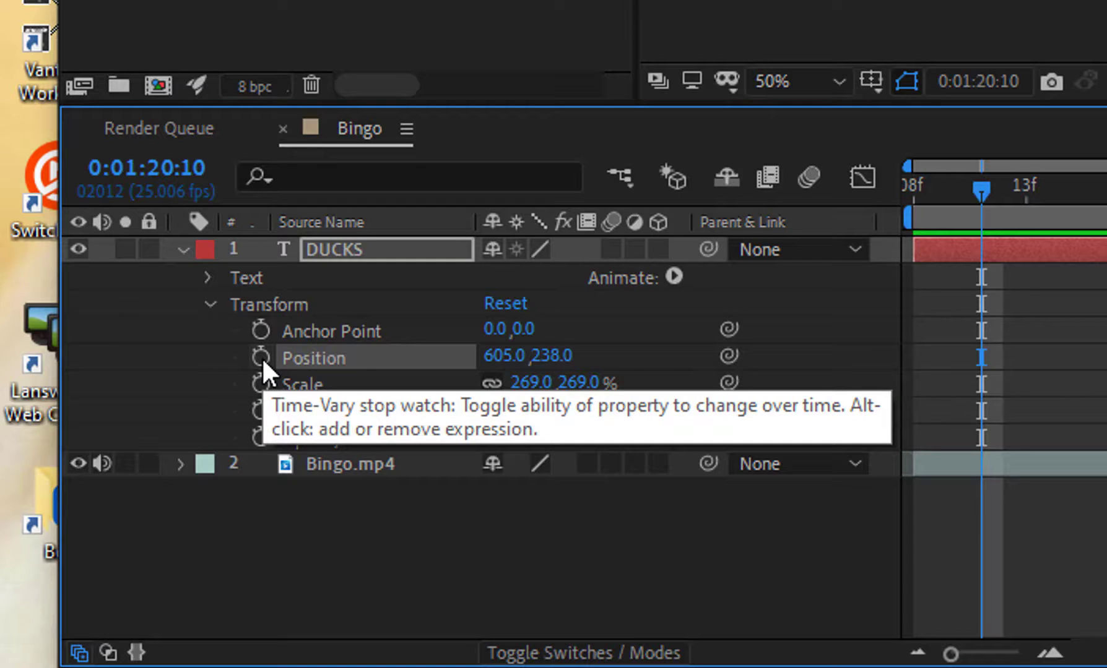
pyautogui.click(261, 356)
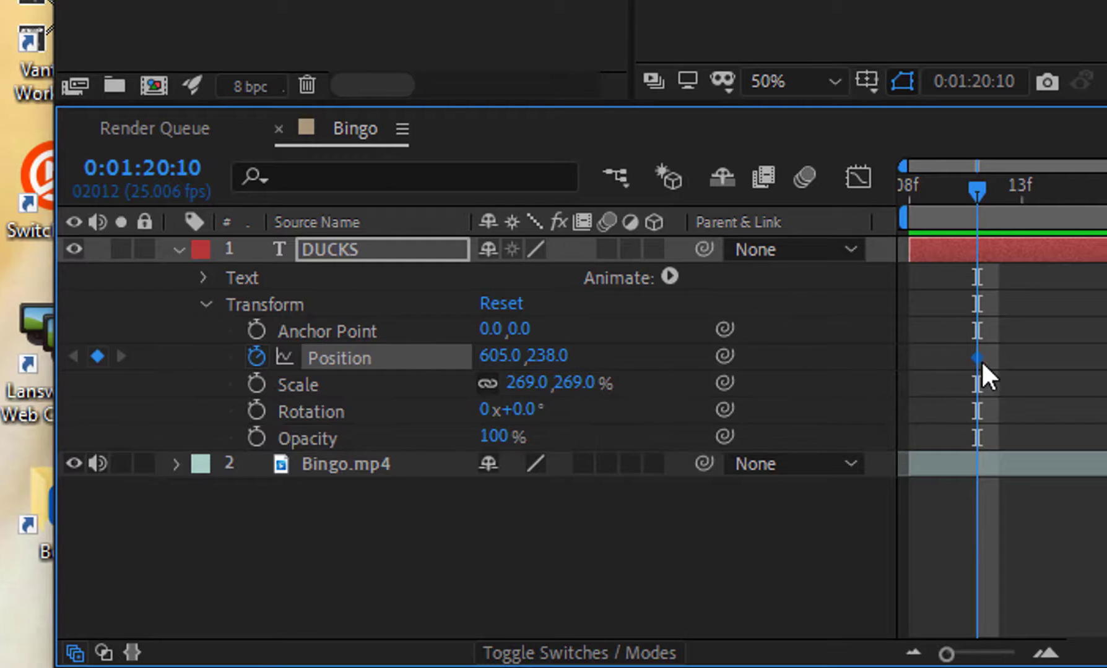
pyautogui.moveTo(951, 655); pyautogui.dragTo(972, 657)
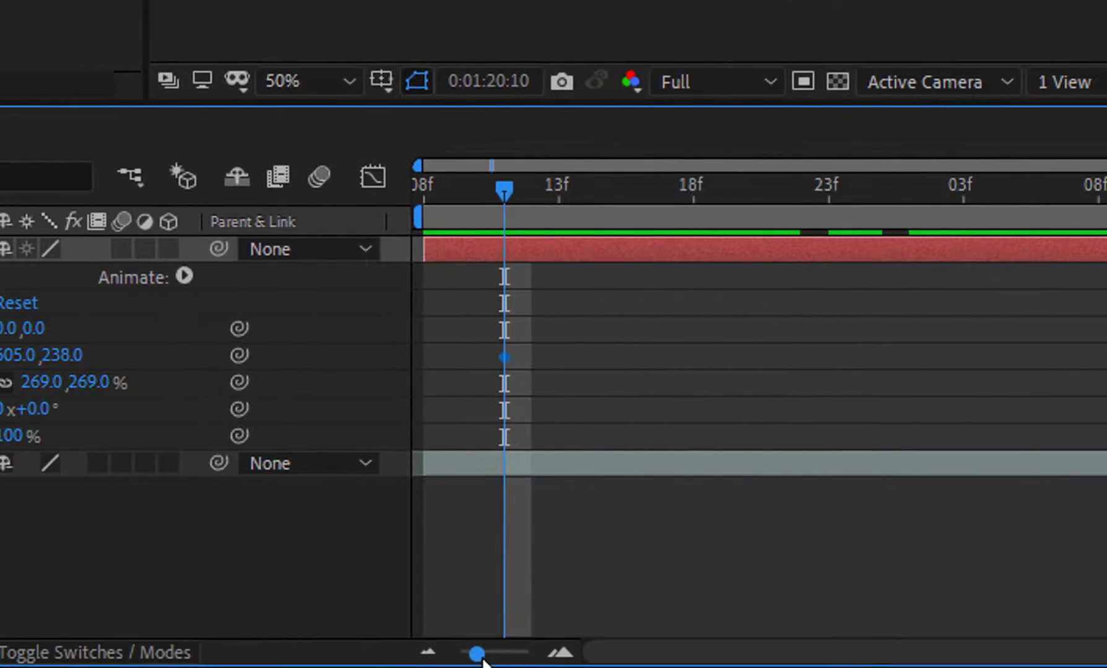
# Step: Turn off position keyframing for the DUCKS layer, removing its keyframe at 0:01:20:10
pyautogui.moveTo(483, 659); pyautogui.dragTo(506, 656)
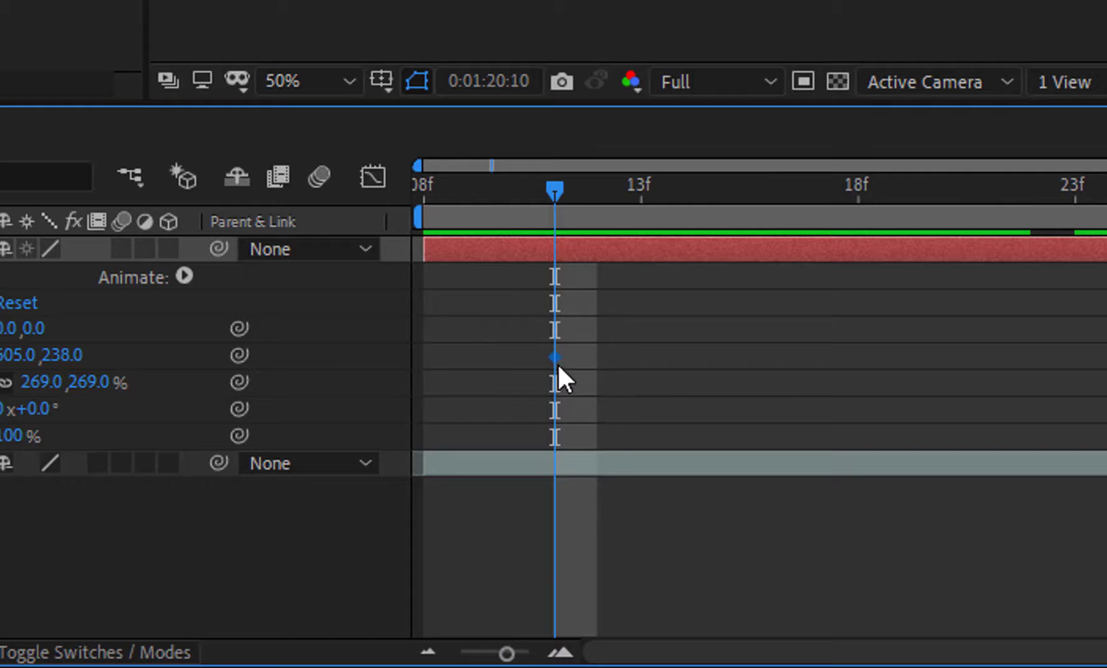
pyautogui.press('pagedown')
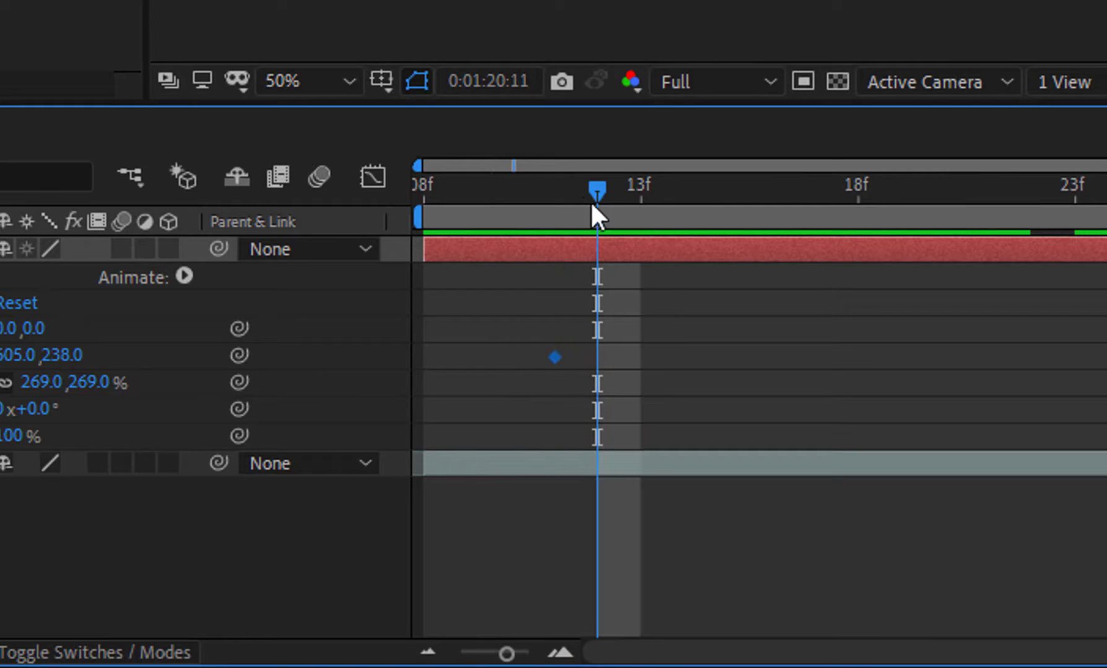
pyautogui.moveTo(594, 211); pyautogui.dragTo(558, 209)
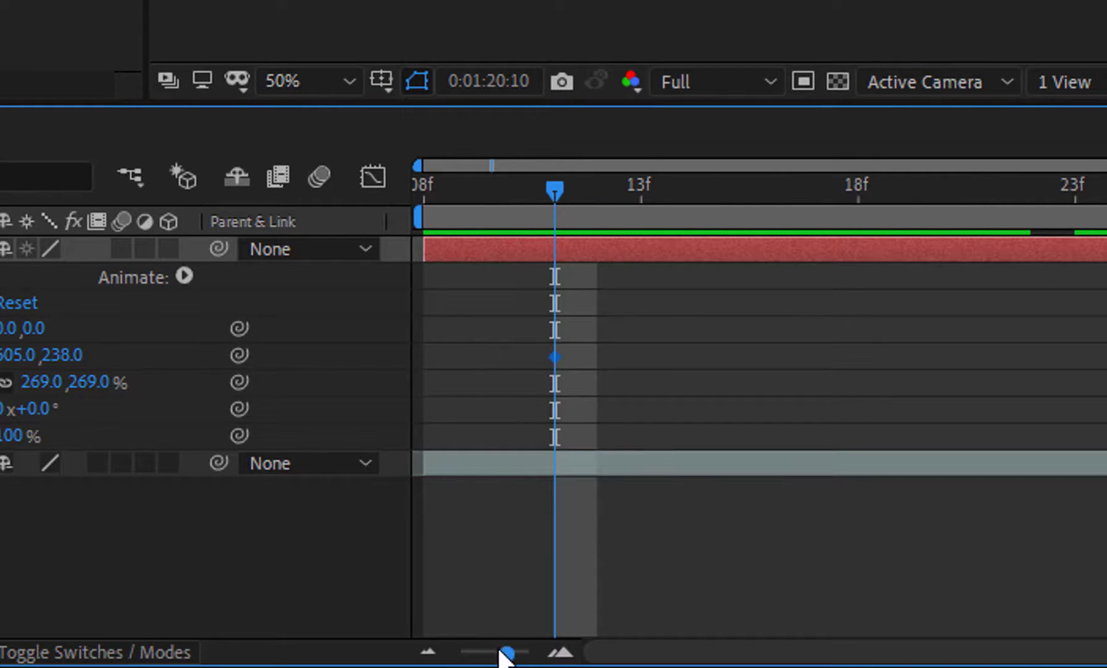
pyautogui.moveTo(503, 653); pyautogui.dragTo(461, 657)
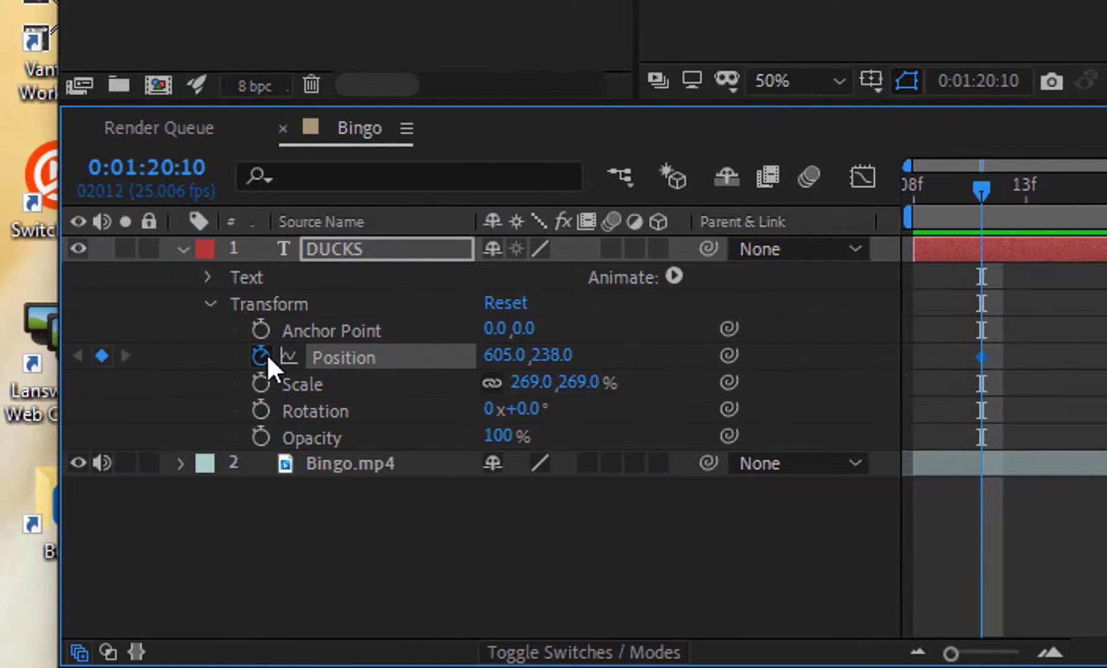
pyautogui.click(265, 357)
# Step: Move the unkeyframed DUCKS text out past the frame's left edge at 0:01:20:08, and back above the ducks to about 655, 238 at 0:01:23:15
pyautogui.moveTo(970, 178); pyautogui.dragTo(944, 179)
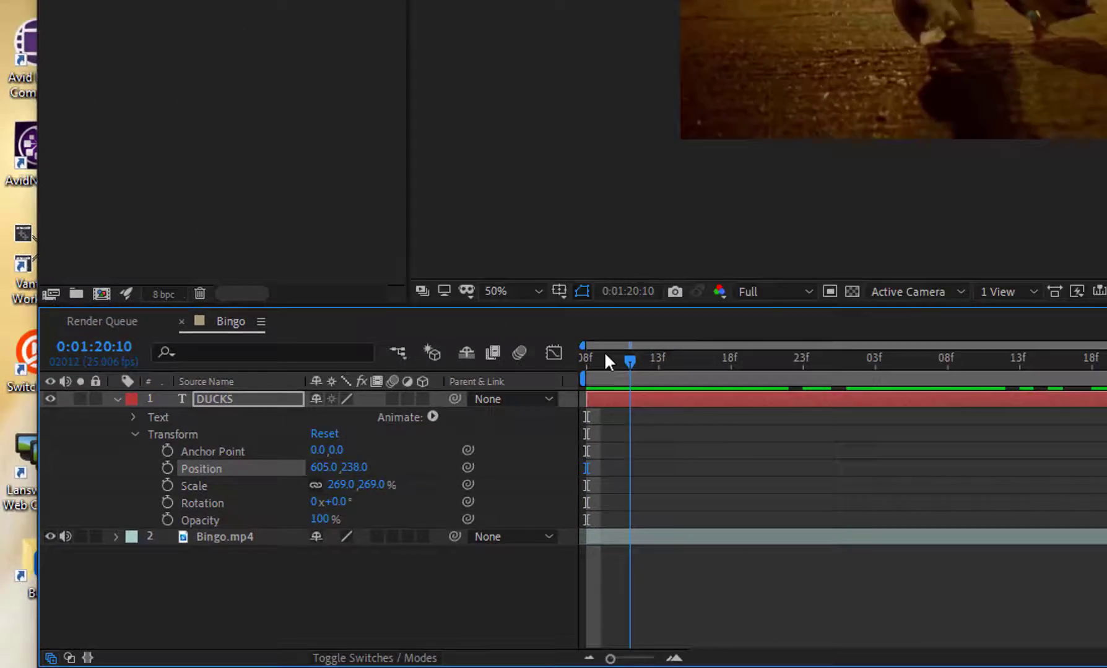
pyautogui.moveTo(604, 352); pyautogui.dragTo(597, 362)
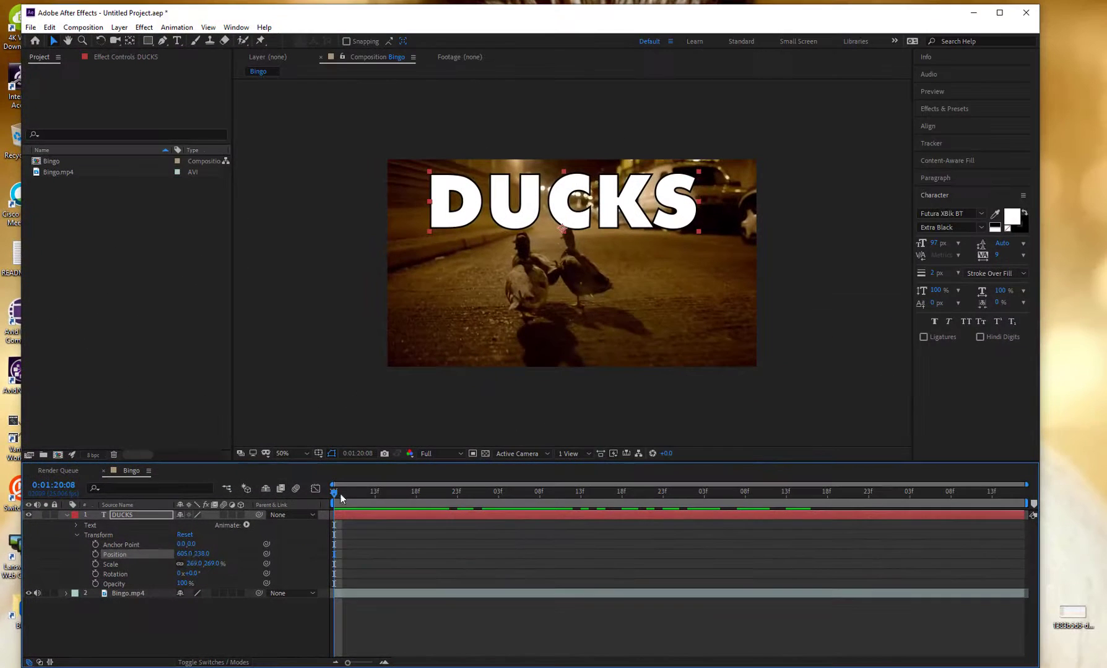
pyautogui.moveTo(545, 213); pyautogui.dragTo(117, 207)
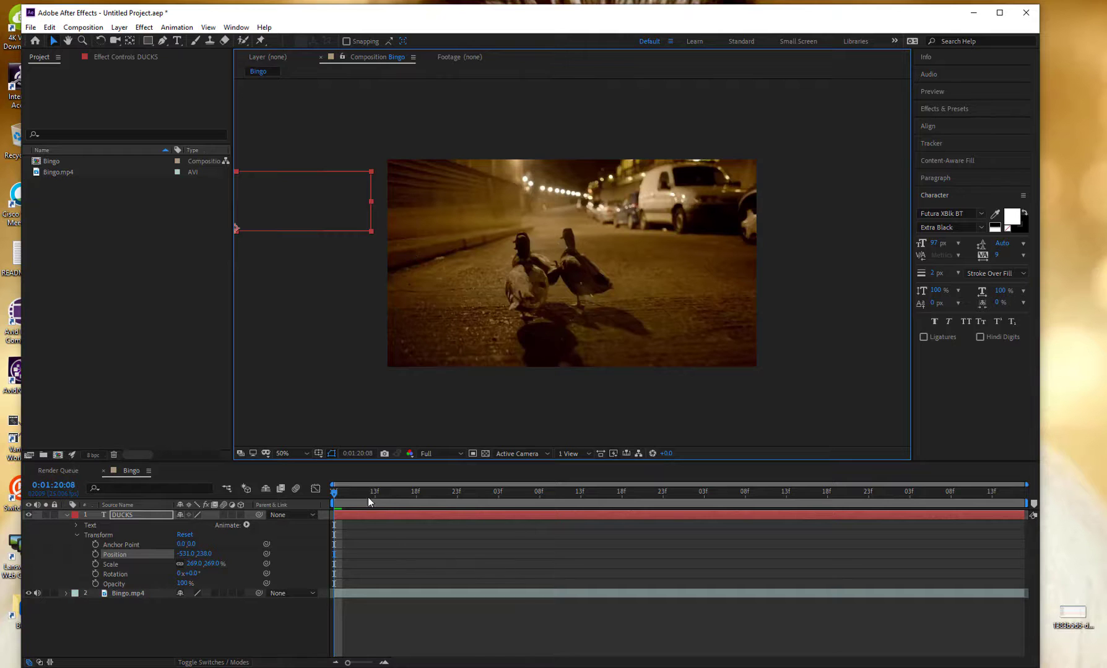
pyautogui.moveTo(335, 494); pyautogui.dragTo(1048, 485)
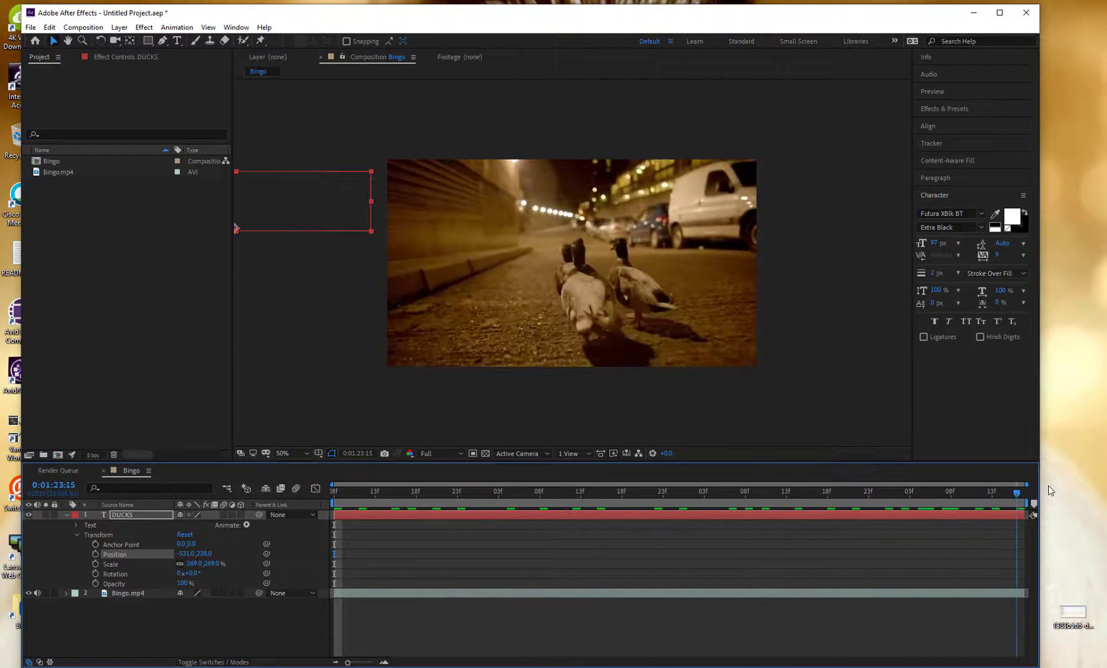
pyautogui.moveTo(312, 220); pyautogui.dragTo(657, 221)
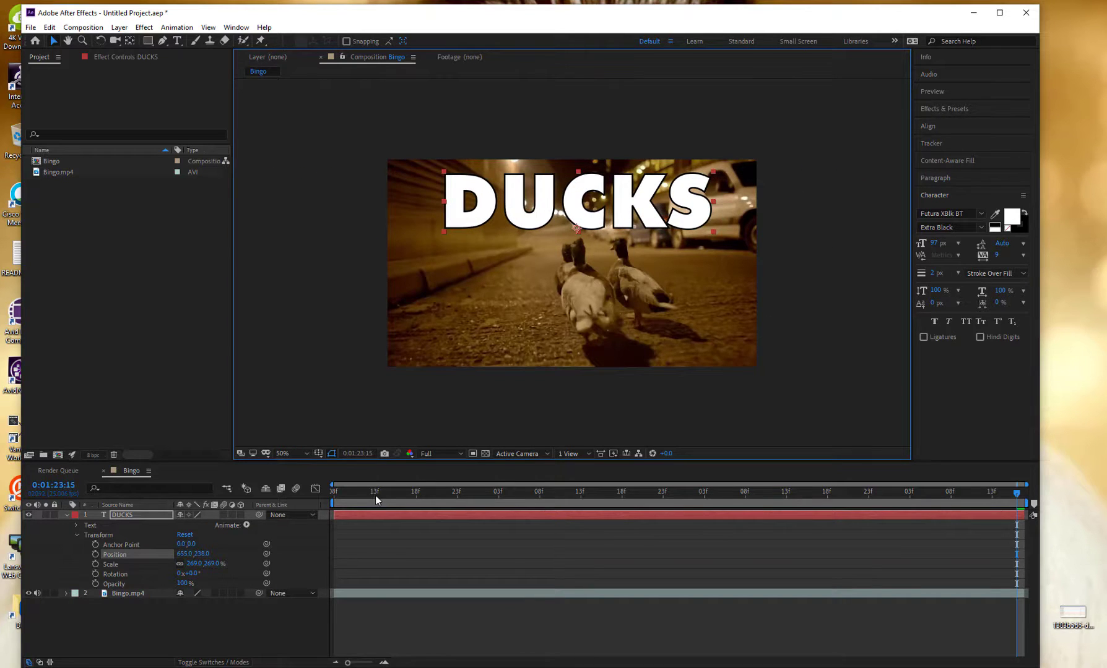
# Step: Turn on position keyframing for DUCKS at 0:01:20:08 and move the text off the frame's left edge to about -533, 238
pyautogui.moveTo(376, 497); pyautogui.dragTo(315, 496)
pyautogui.click(95, 554)
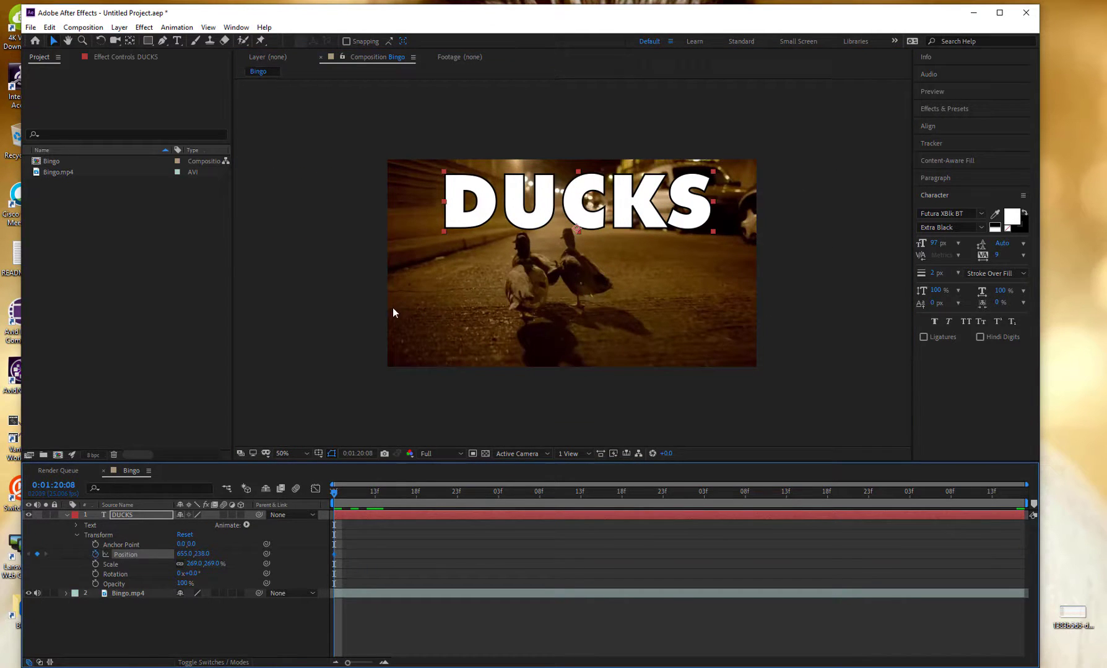
pyautogui.moveTo(575, 193); pyautogui.dragTo(210, 193)
# Step: Keyframe the DUCKS position at 0:01:23:15 by moving the text off the frame's right edge to about 1861, 238
pyautogui.moveTo(335, 494); pyautogui.dragTo(1075, 510)
pyautogui.moveTo(315, 212); pyautogui.dragTo(861, 210)
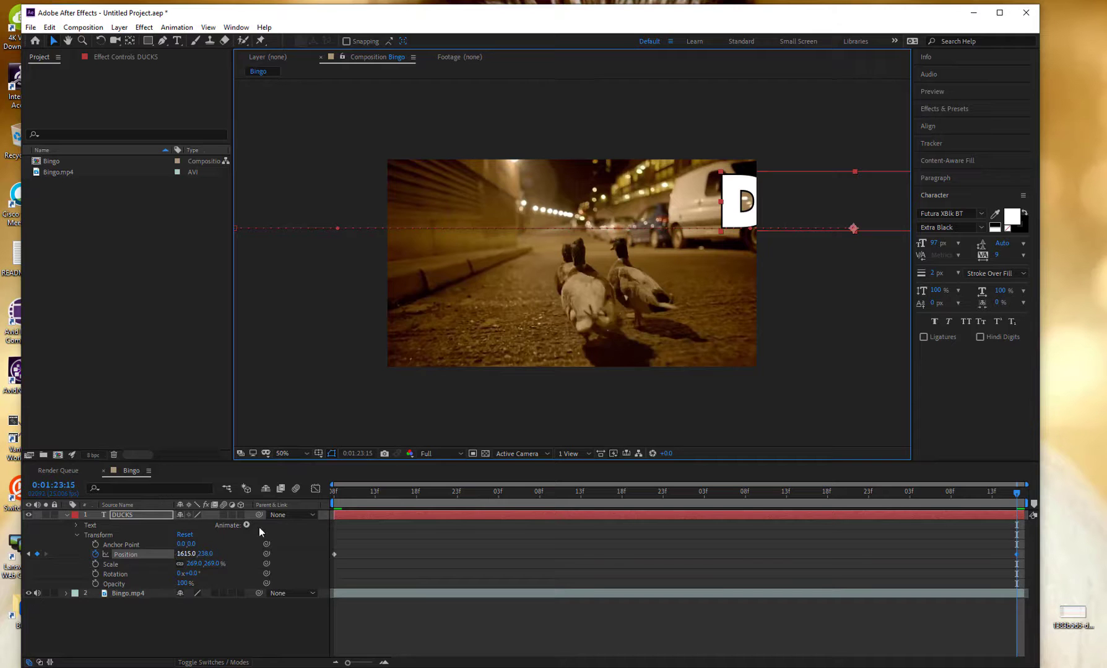
pyautogui.moveTo(780, 202); pyautogui.dragTo(851, 206)
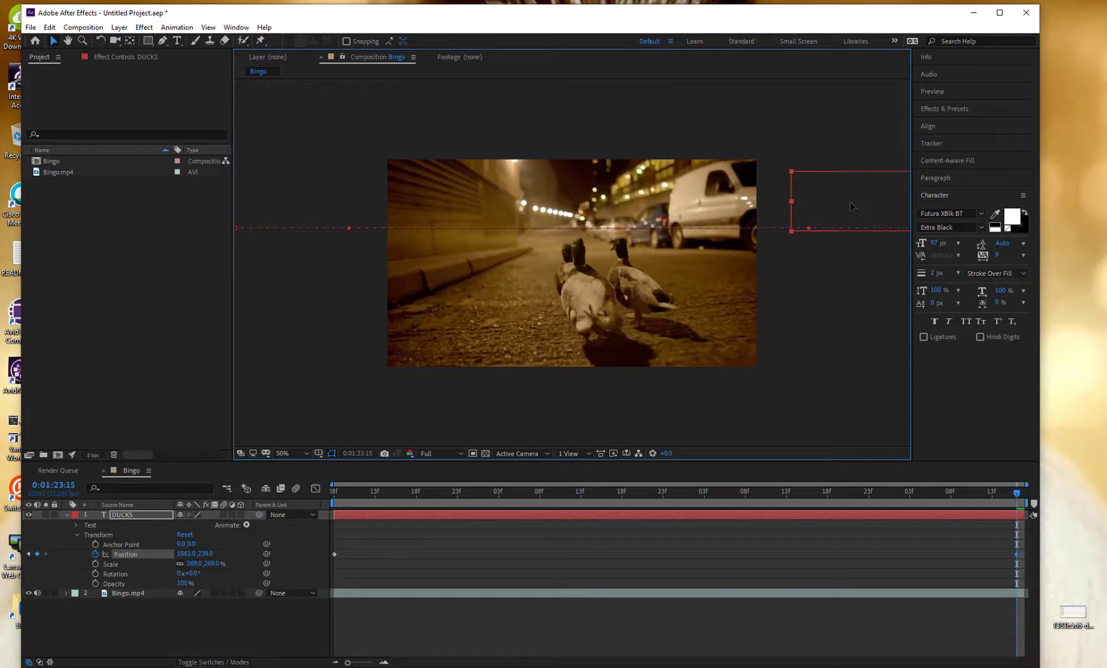
pyautogui.moveTo(1017, 495); pyautogui.dragTo(1062, 537)
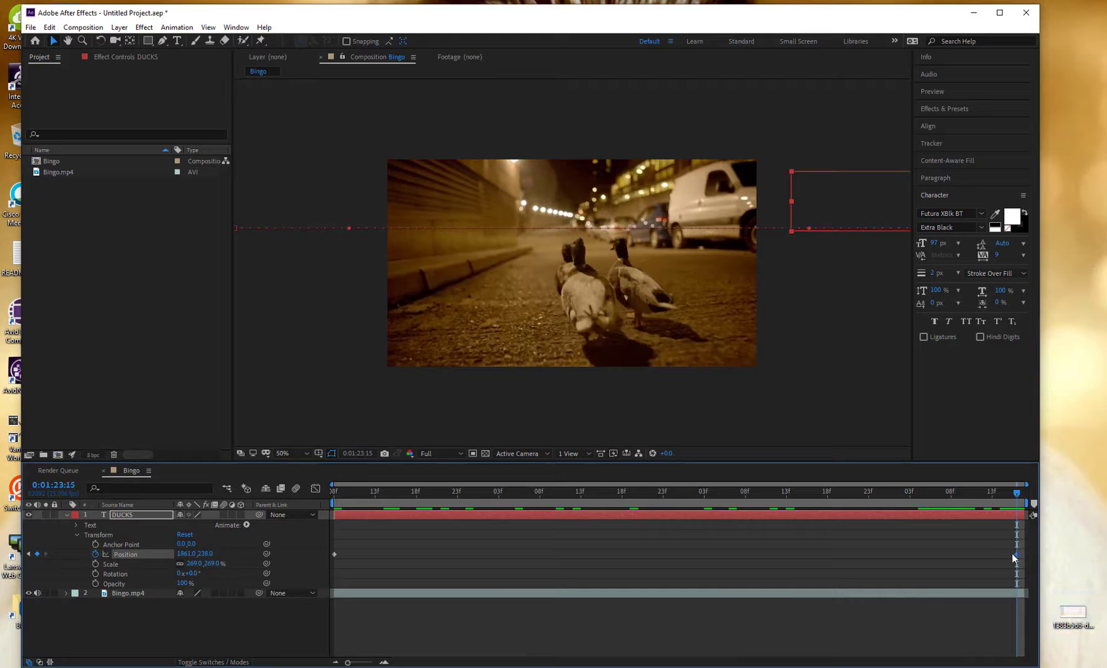
# Step: Preview the DUCKS text travelling across the frame from the start of the composition
pyautogui.moveTo(1016, 495); pyautogui.dragTo(216, 433)
pyautogui.press('space')
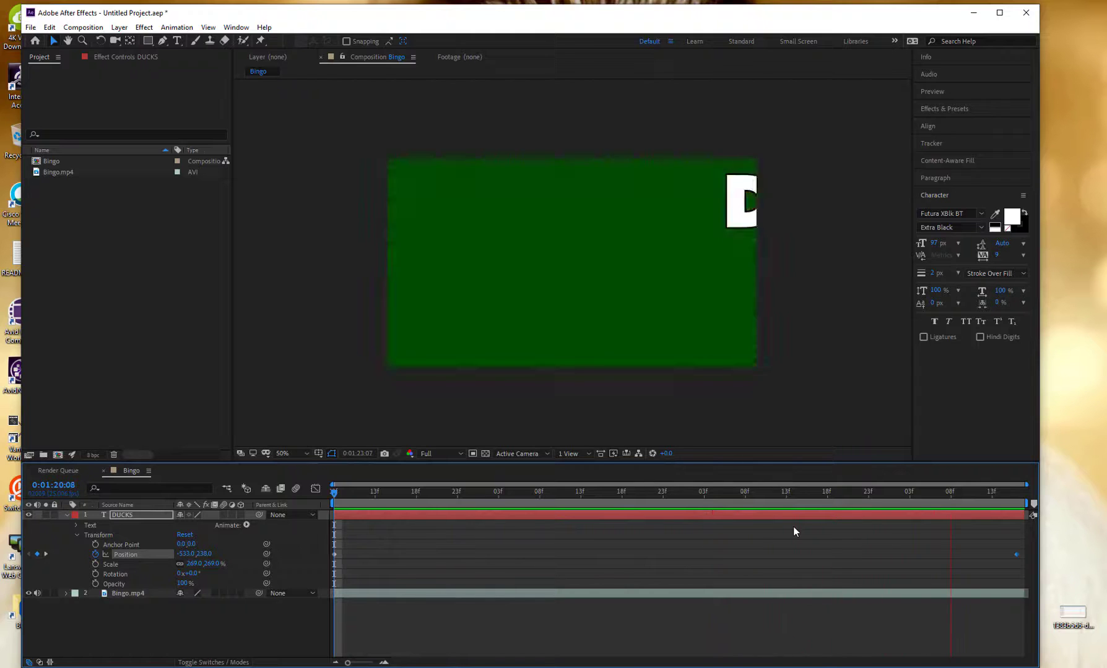
pyautogui.press('space')
# Step: Add a middle position keyframe at 0:01:21:23 by moving the DUCKS text down to about 650, 596
pyautogui.moveTo(946, 495); pyautogui.dragTo(1063, 523)
pyautogui.moveTo(965, 494); pyautogui.dragTo(672, 467)
pyautogui.moveTo(344, 497); pyautogui.dragTo(672, 496)
pyautogui.moveTo(618, 233); pyautogui.dragTo(633, 308)
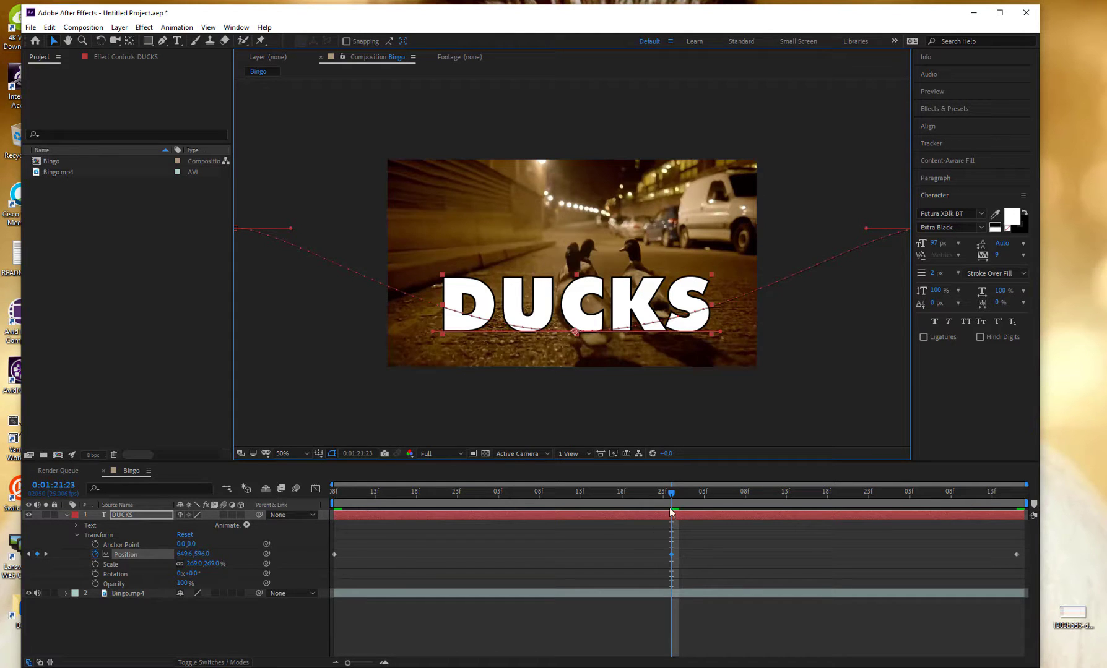
# Step: Preview the curved motion of the DUCKS text across the whole clip
pyautogui.press('space')
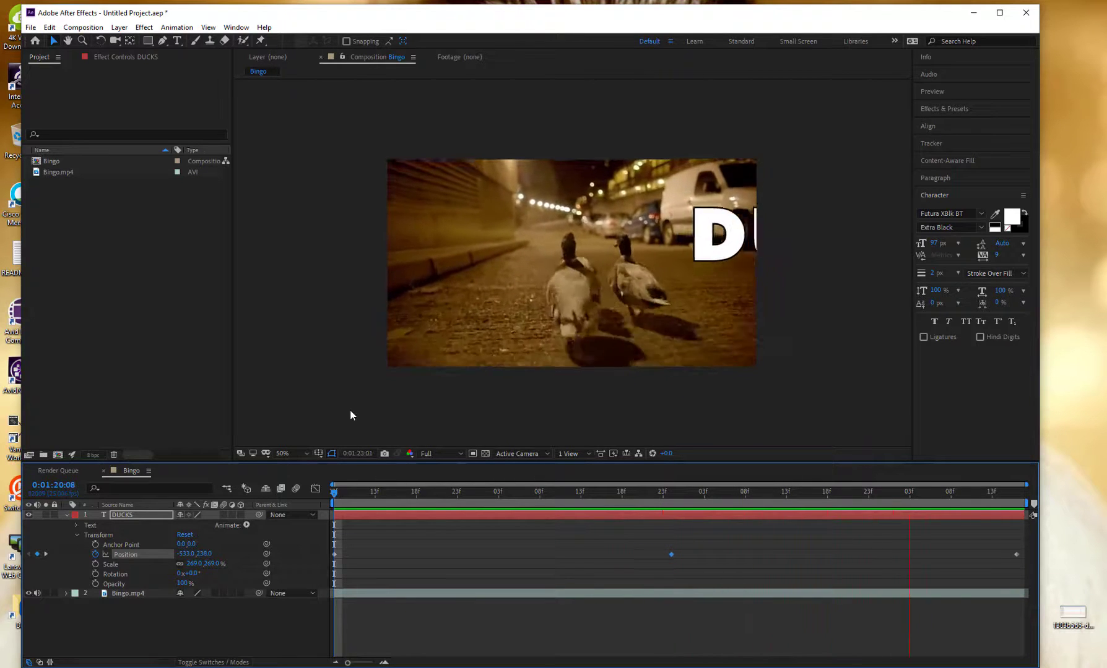
pyautogui.press('space')
pyautogui.moveTo(1007, 503); pyautogui.dragTo(285, 476)
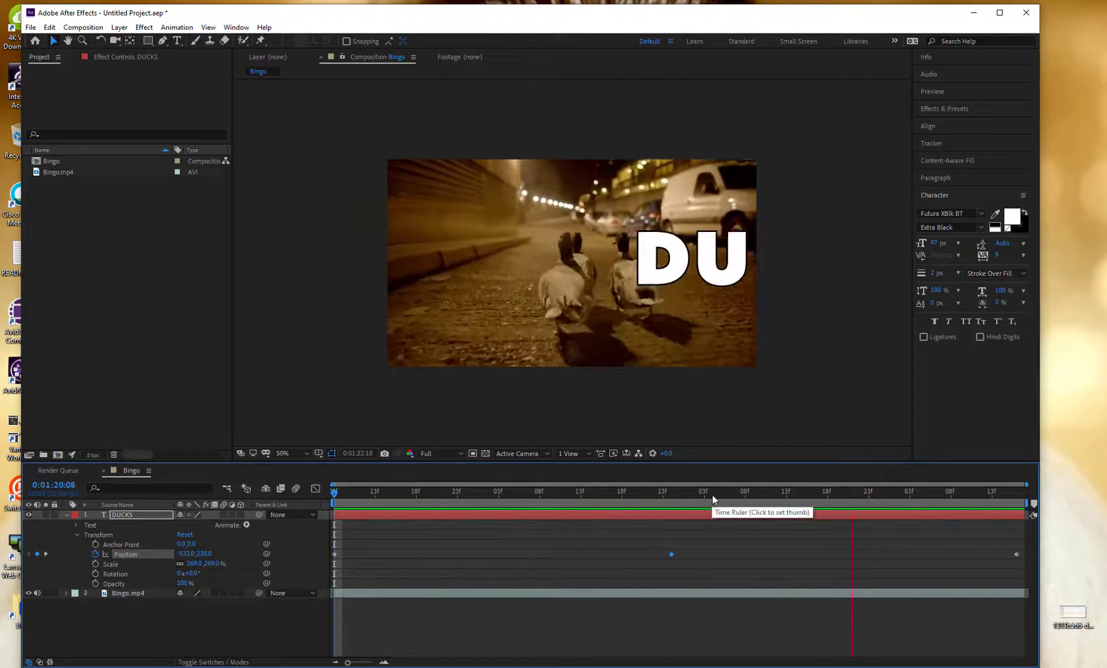
pyautogui.press('space')
# Step: Keyframe the DUCKS scale at 116% at 0:01:20:08 and at 269% at 0:01:21:23
pyautogui.moveTo(684, 494); pyautogui.dragTo(333, 496)
pyautogui.click(100, 567)
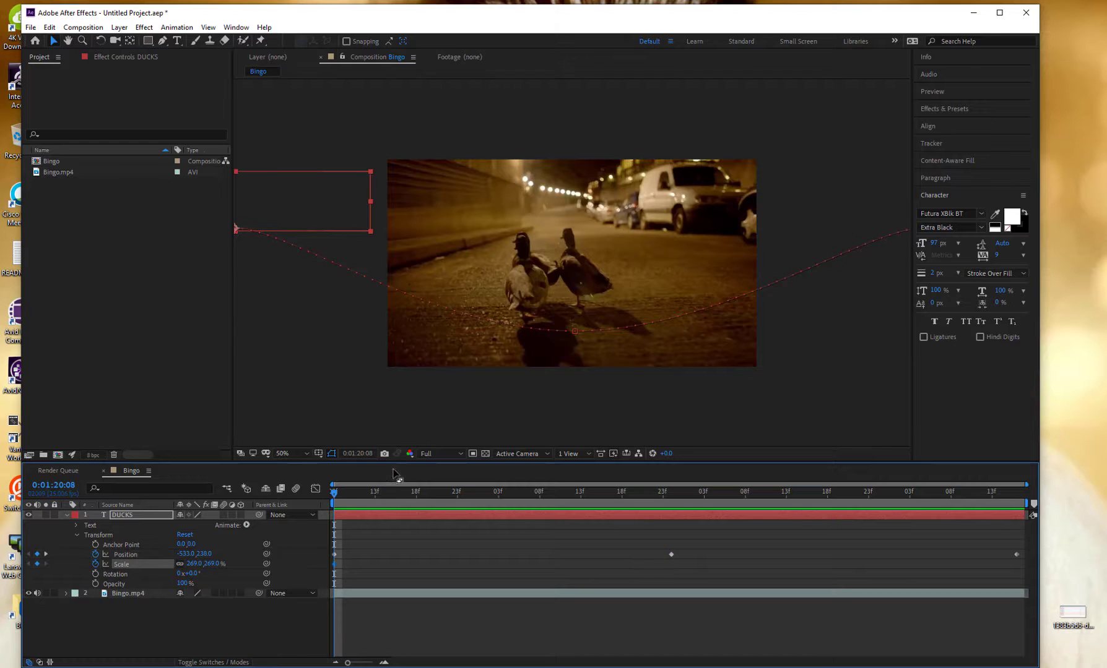
pyautogui.moveTo(371, 500); pyautogui.dragTo(673, 513)
pyautogui.click(39, 564)
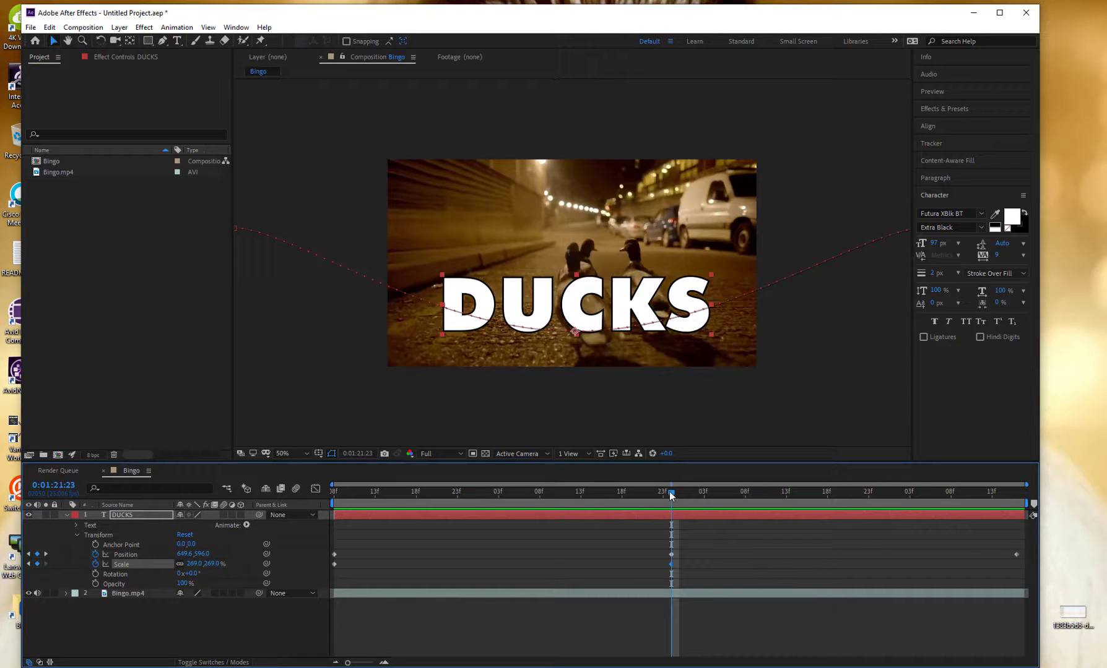
pyautogui.moveTo(669, 491); pyautogui.dragTo(334, 489)
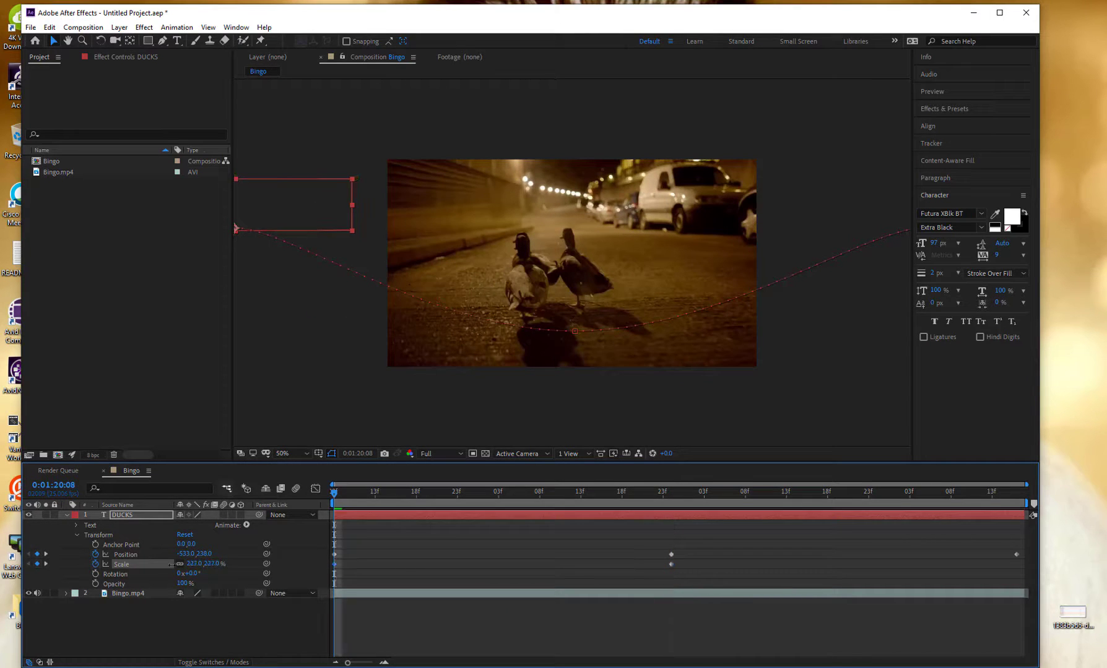
pyautogui.moveTo(172, 564); pyautogui.dragTo(103, 565)
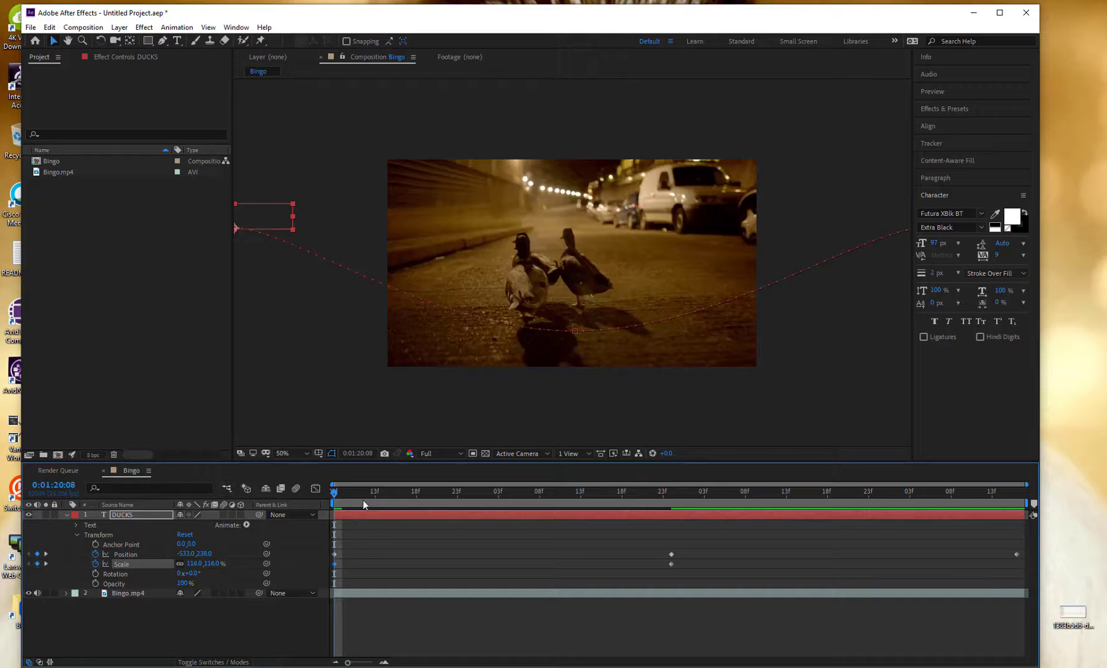
# Step: Copy the 116% scale keyframe from 0:01:20:08 and paste it at 0:01:23:15
pyautogui.moveTo(363, 501); pyautogui.dragTo(1029, 537)
pyautogui.moveTo(200, 564); pyautogui.dragTo(152, 564)
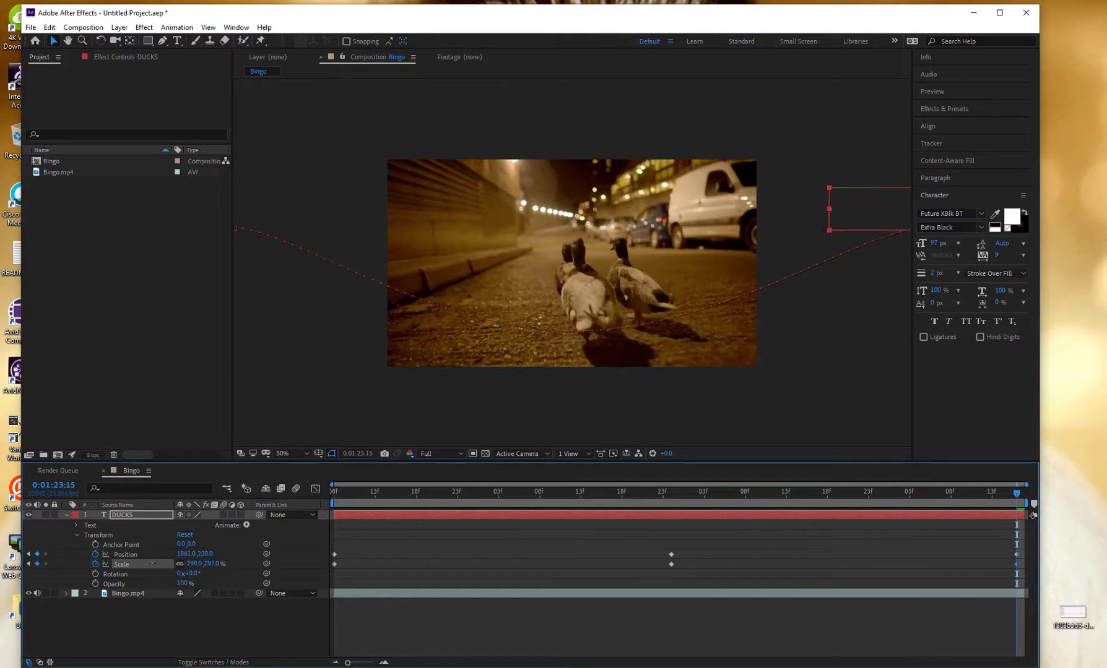
pyautogui.moveTo(385, 497); pyautogui.dragTo(303, 434)
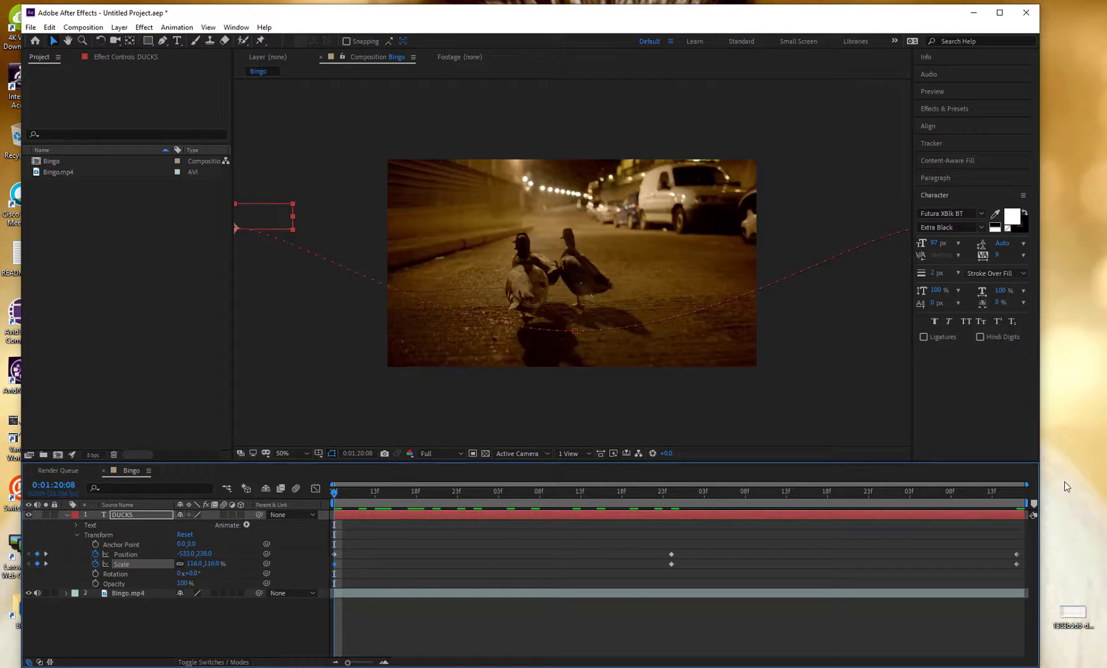
pyautogui.moveTo(1012, 494); pyautogui.dragTo(1017, 558)
pyautogui.hotkey('ctrl', 'v')
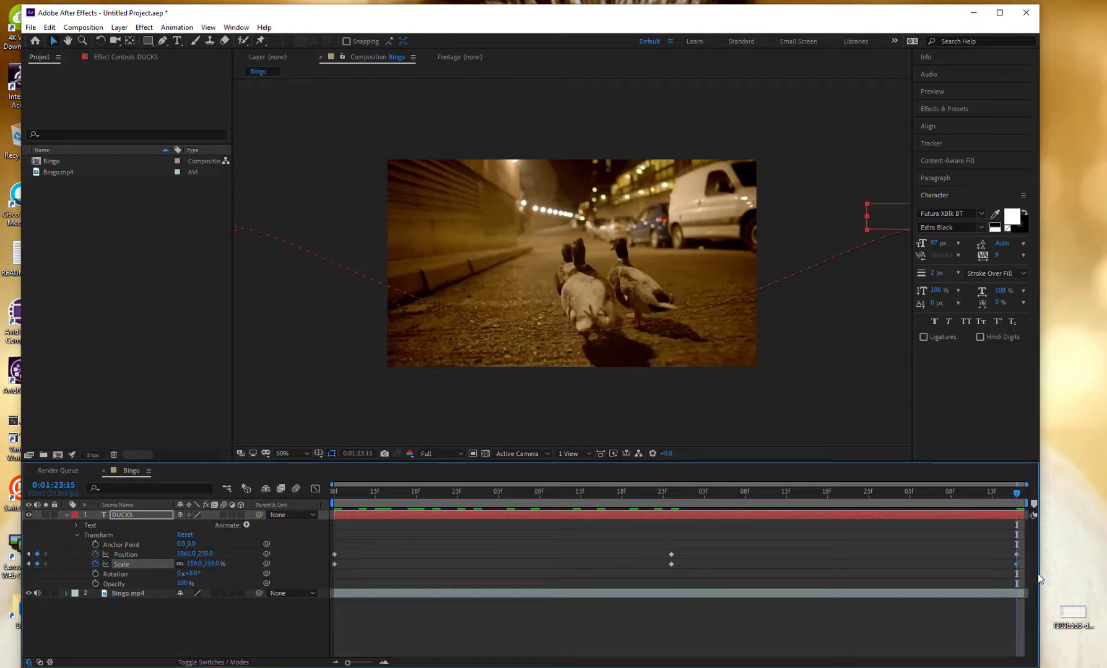
# Step: Preview the DUCKS text growing and shrinking as it crosses the frame
pyautogui.moveTo(1007, 494); pyautogui.dragTo(861, 502)
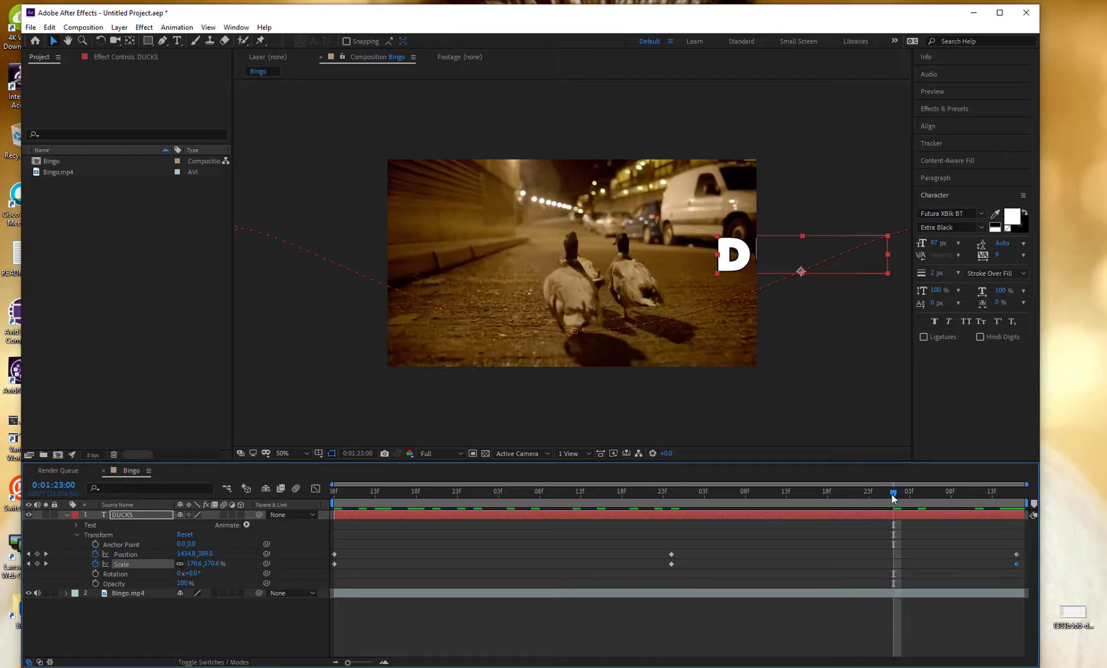
pyautogui.press('space')
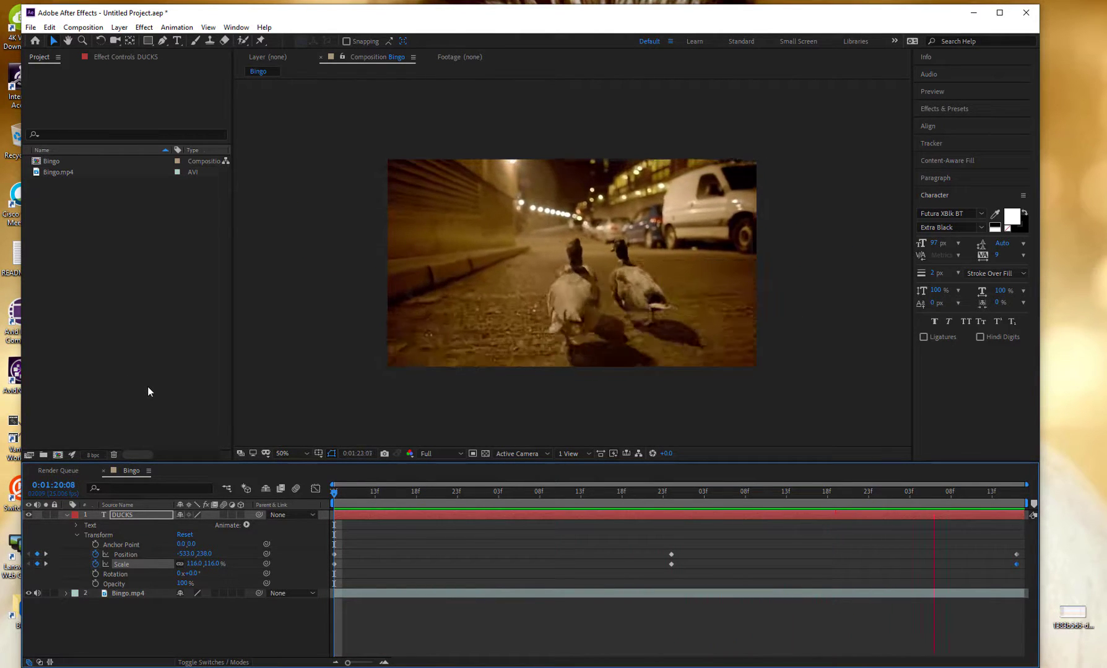
pyautogui.press('space')
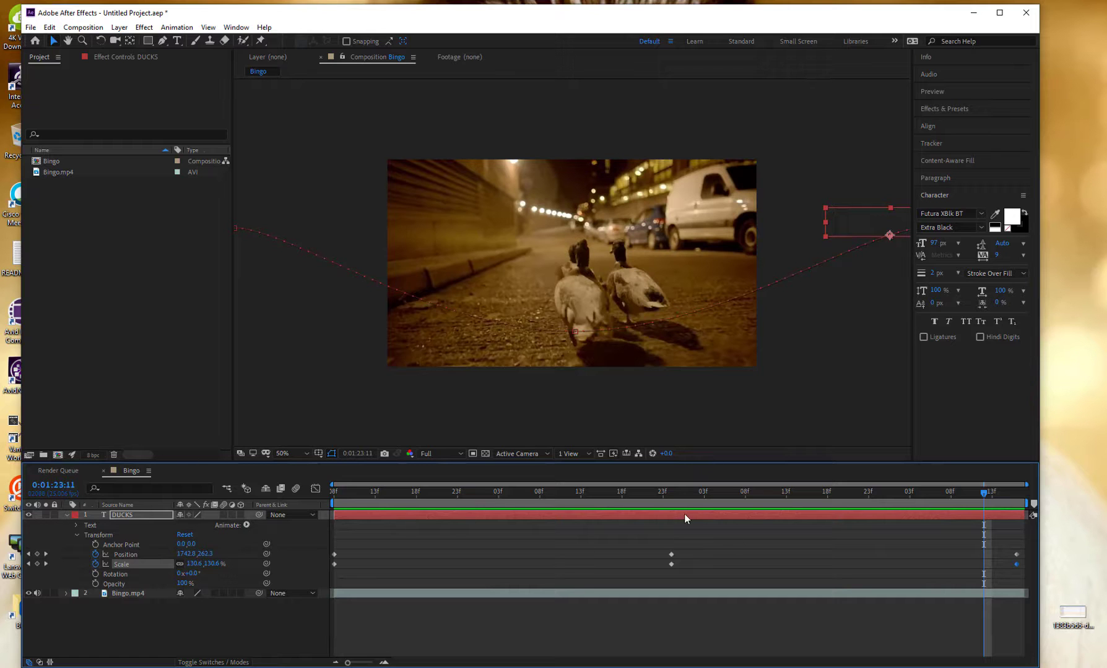
# Step: Enable motion blur for the DUCKS layer and the composition, and preview the animation from 0:01:20:08
pyautogui.moveTo(690, 496); pyautogui.dragTo(177, 590)
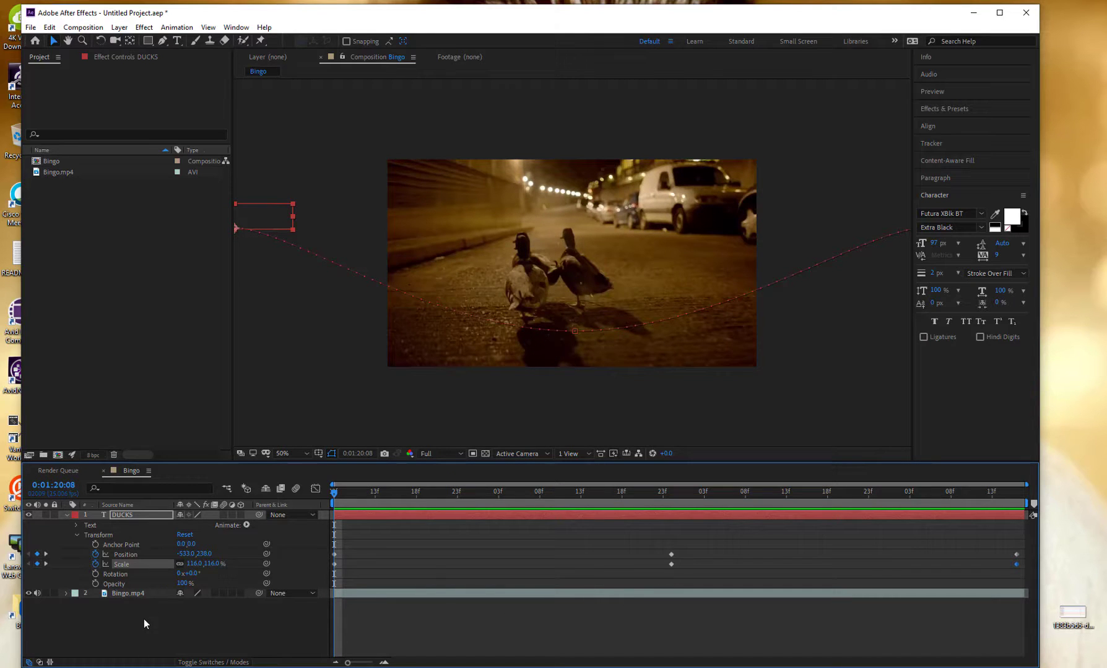
pyautogui.click(222, 515)
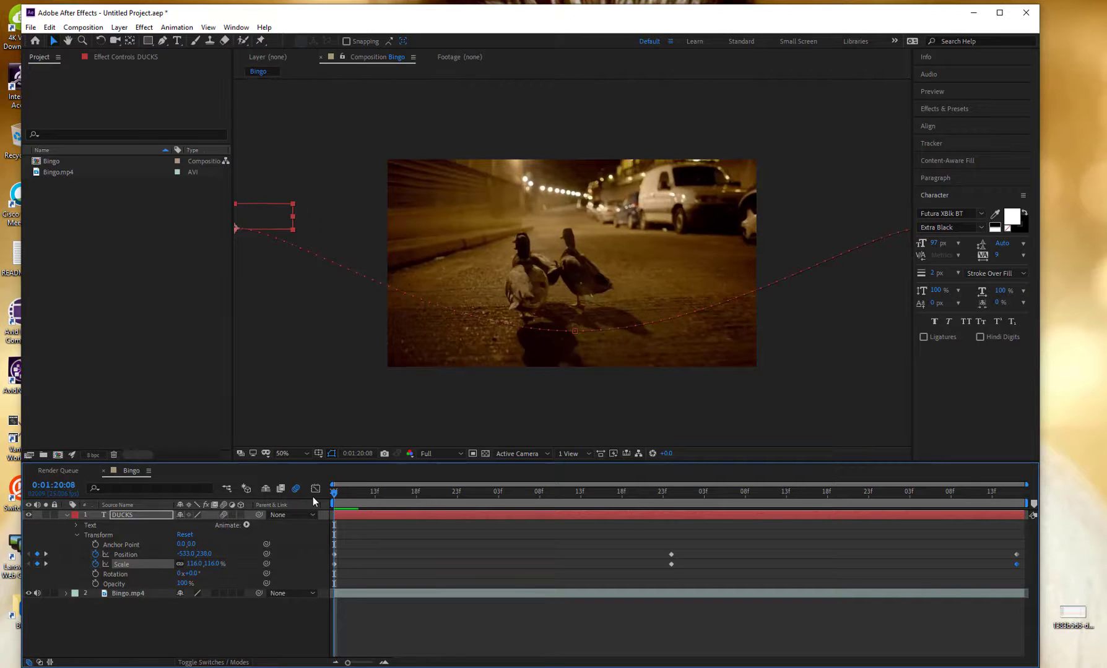
pyautogui.press('space')
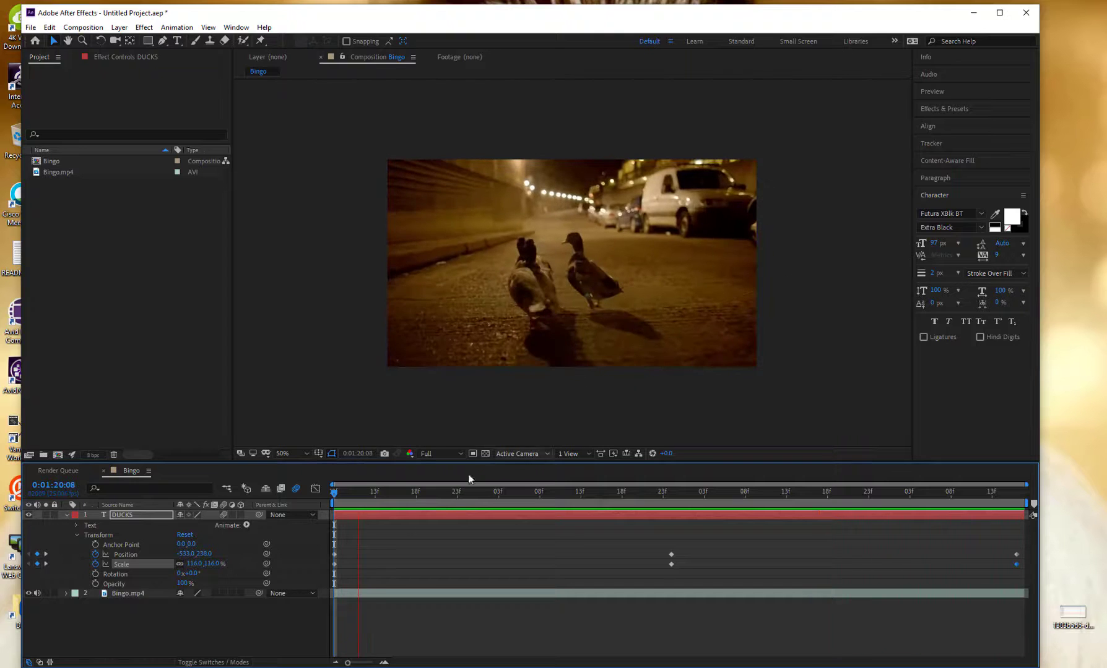
pyautogui.press('space')
pyautogui.moveTo(369, 494); pyautogui.dragTo(335, 495)
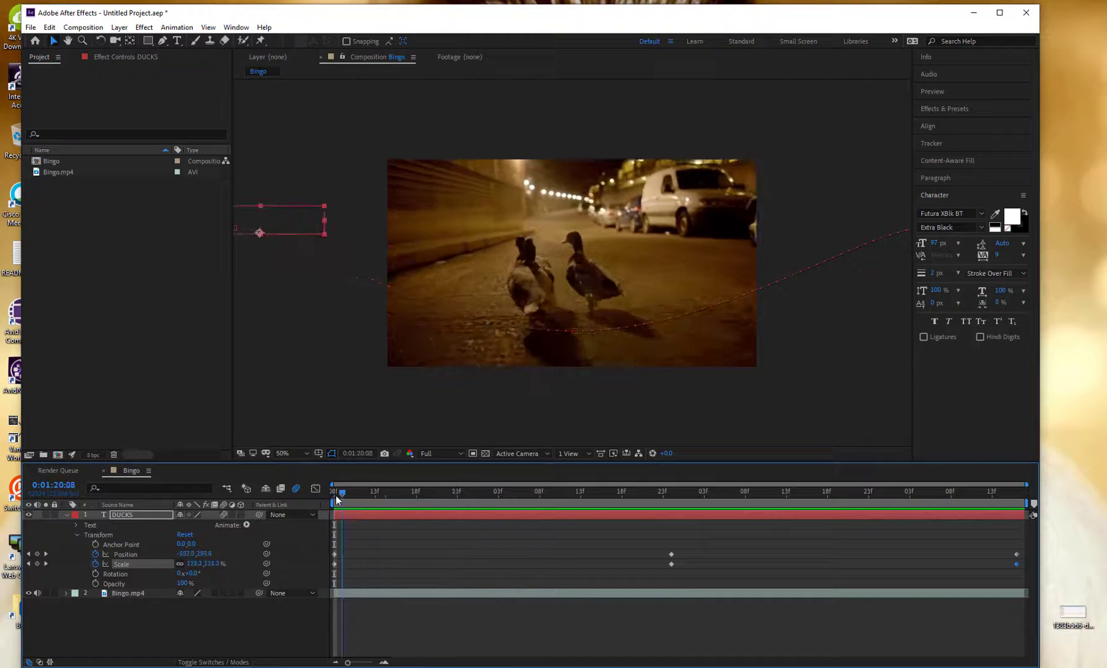
# Step: Deselect the DUCKS layer and scrub through the opening frames between 0:01:20:08 and 0:01:20:10
pyautogui.click(183, 629)
pyautogui.moveTo(340, 490); pyautogui.dragTo(360, 493)
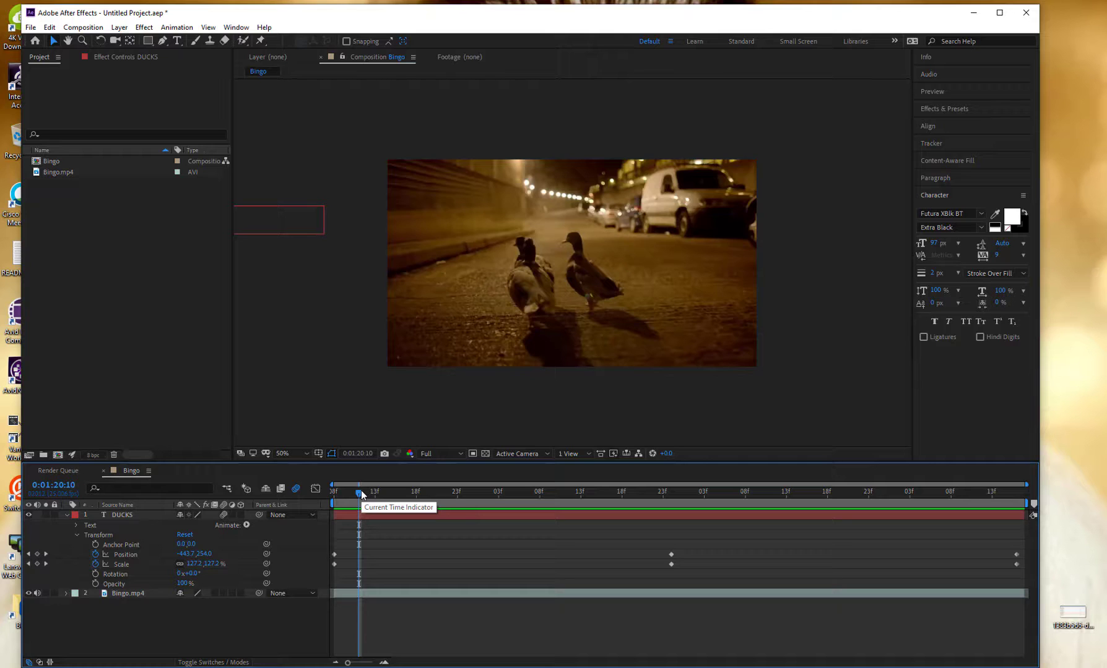
pyautogui.moveTo(362, 495); pyautogui.dragTo(328, 507)
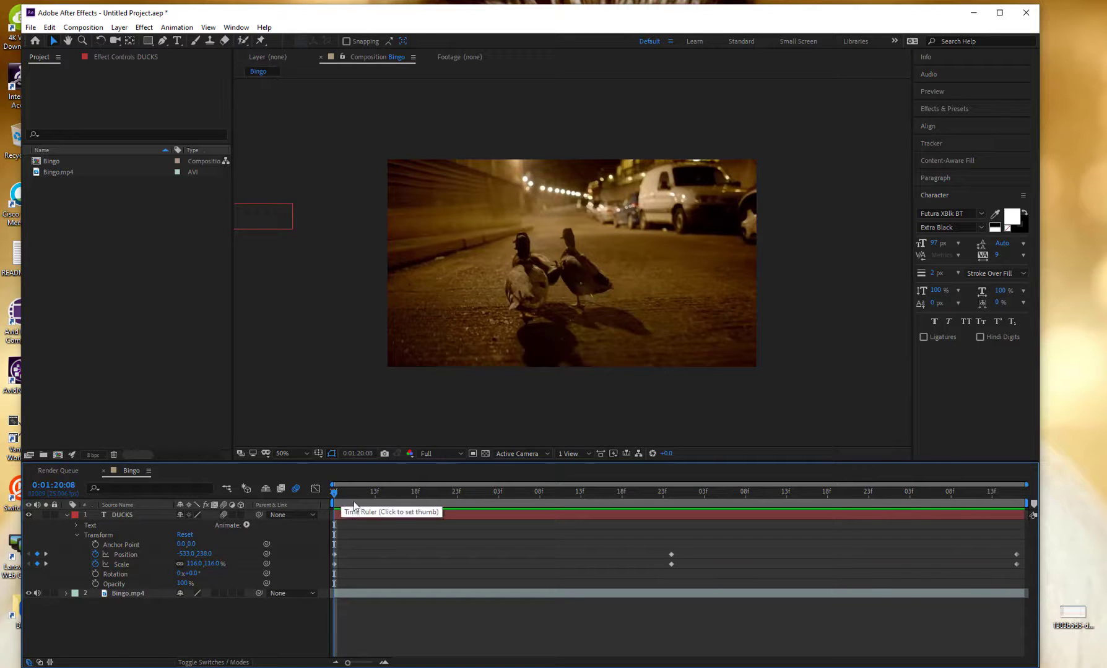
pyautogui.moveTo(359, 495)
pyautogui.mouseDown()
pyautogui.moveTo(333, 500)
pyautogui.moveTo(354, 497)
pyautogui.moveTo(338, 491)
pyautogui.mouseUp()
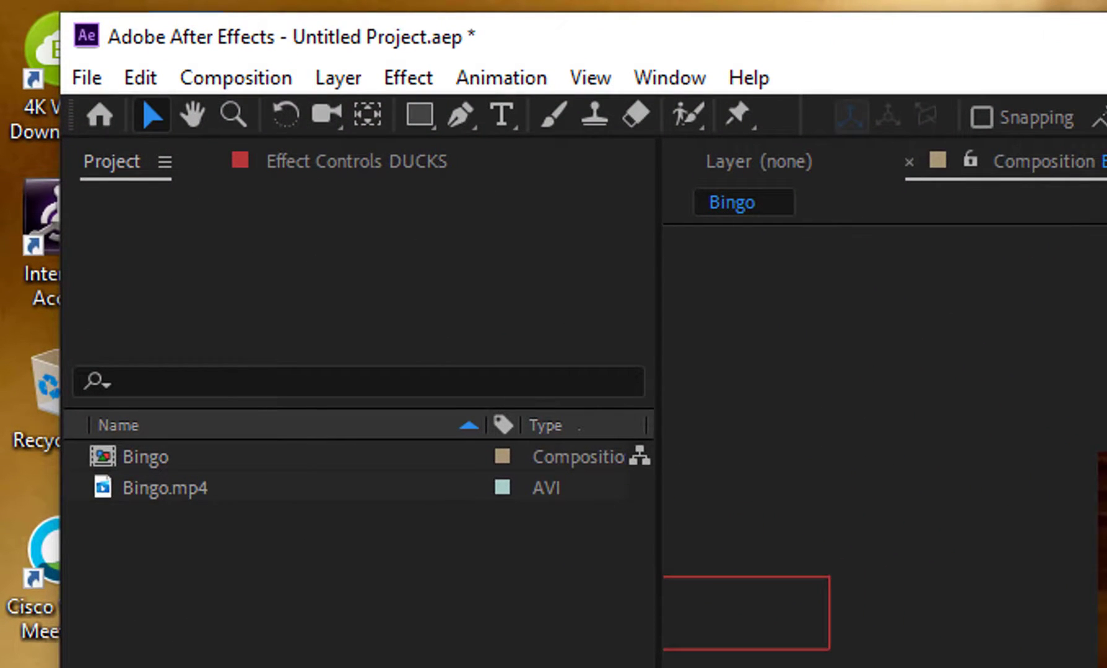
# Step: Add the Bingo composition to the render queue and set its output module format to QuickTime
pyautogui.click(280, 84)
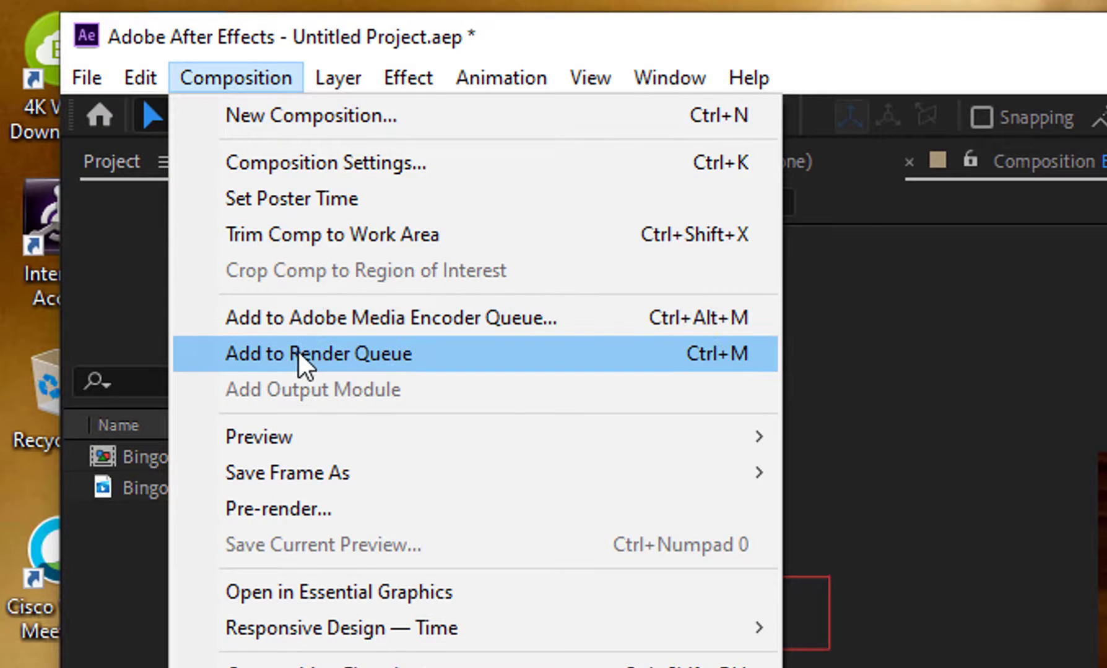
pyautogui.click(415, 365)
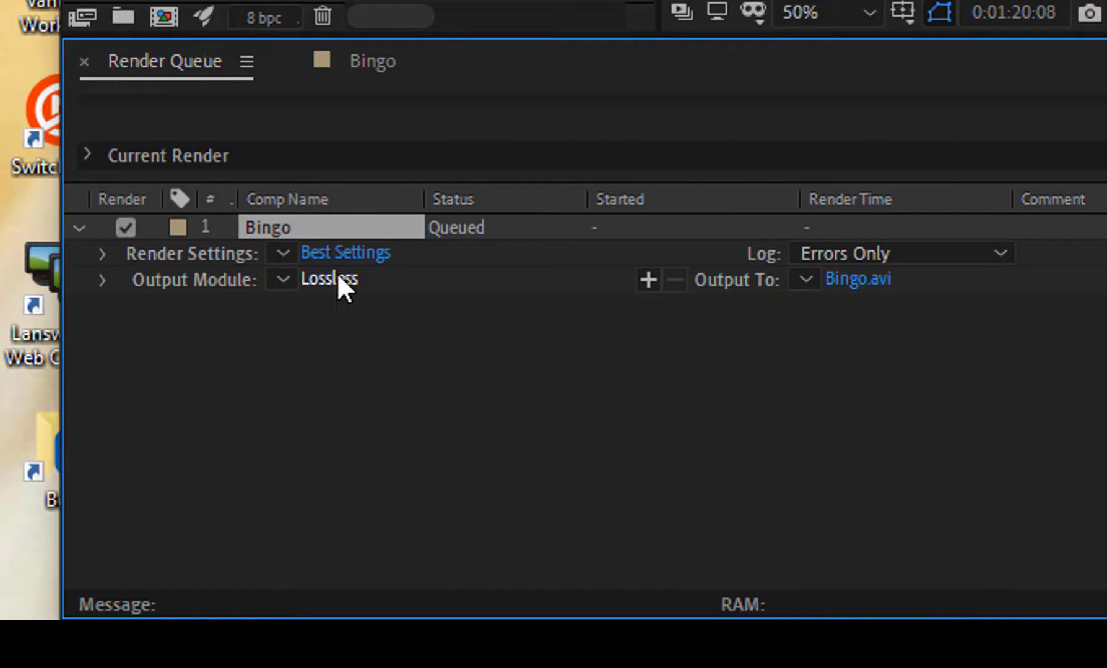
pyautogui.click(326, 281)
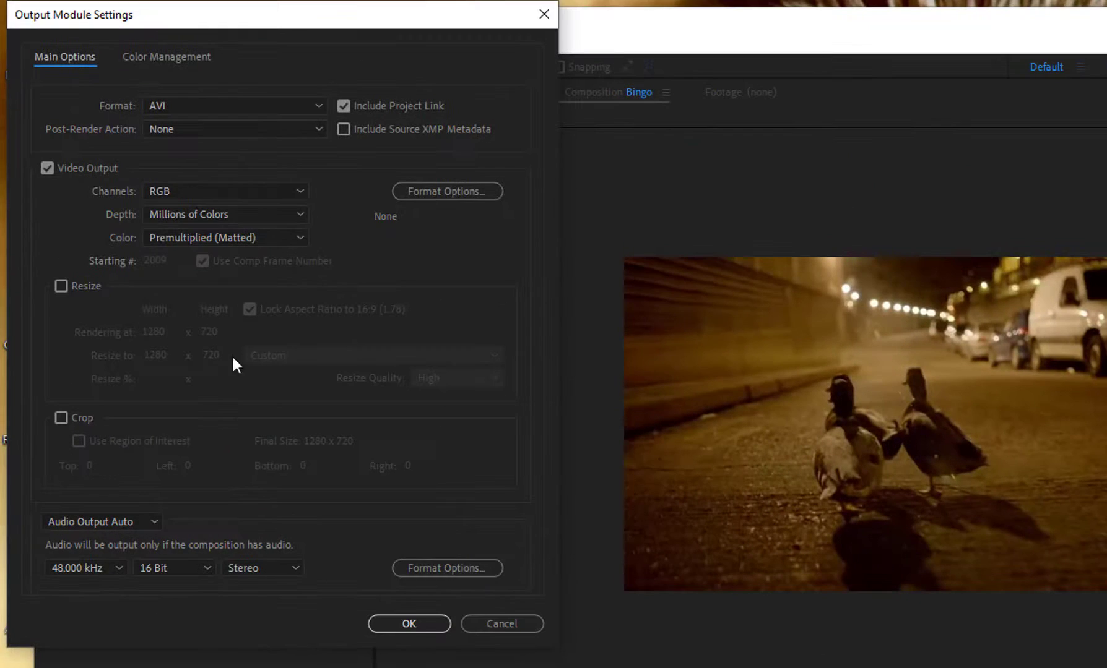
pyautogui.click(211, 106)
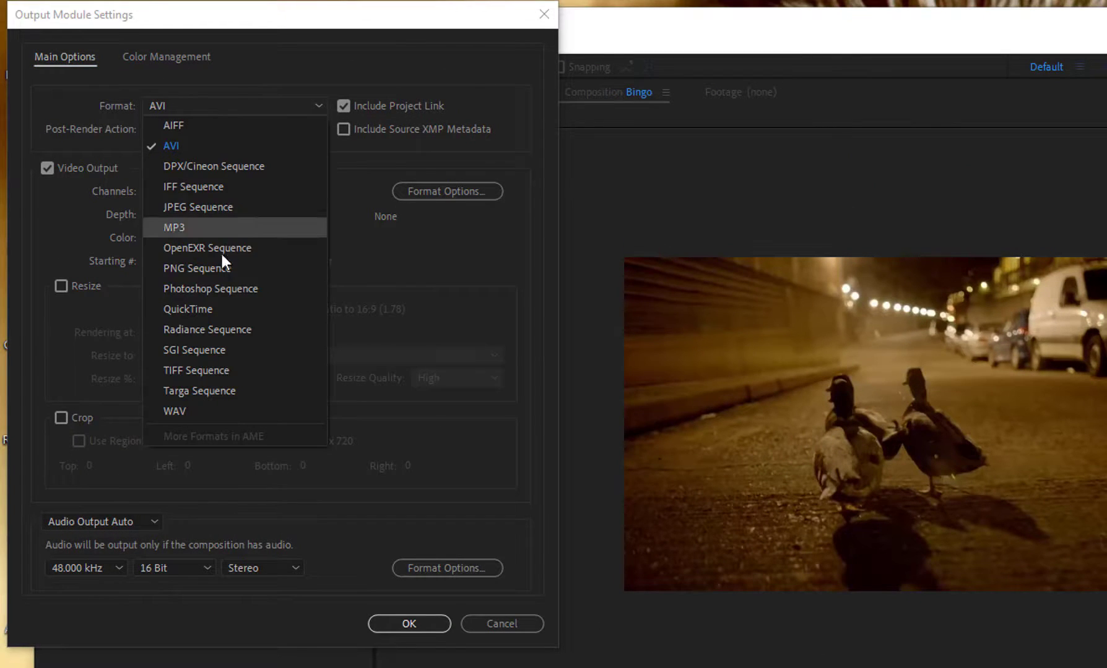
pyautogui.click(205, 313)
# Step: Set the QuickTime video codec to Apple ProRes 422 and accept the output module settings
pyautogui.click(457, 193)
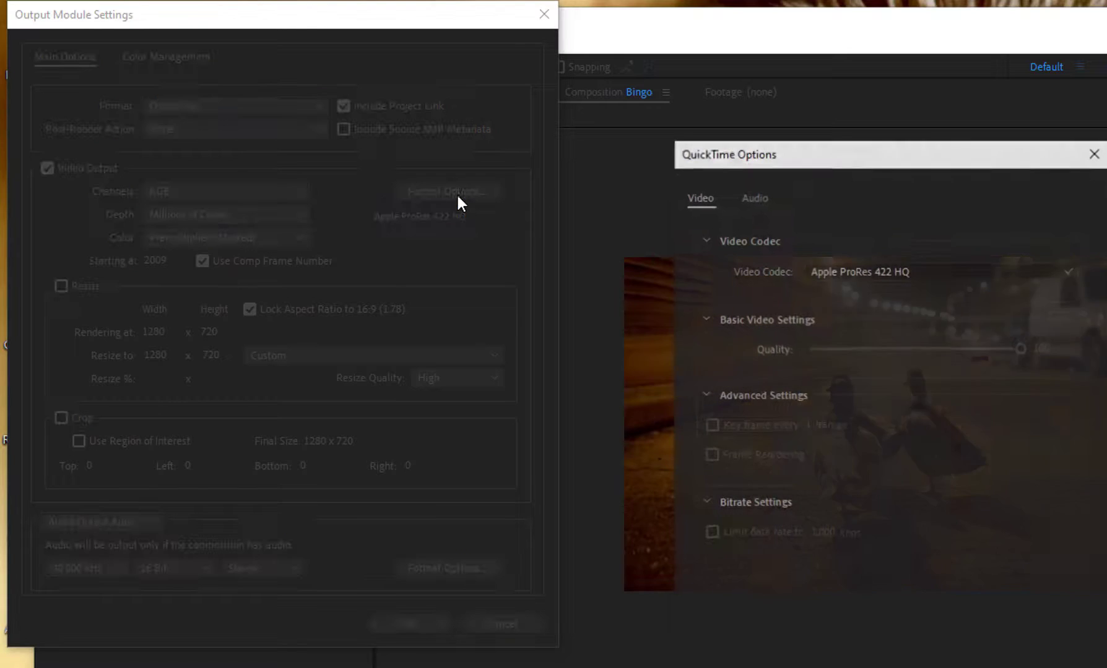
pyautogui.click(892, 270)
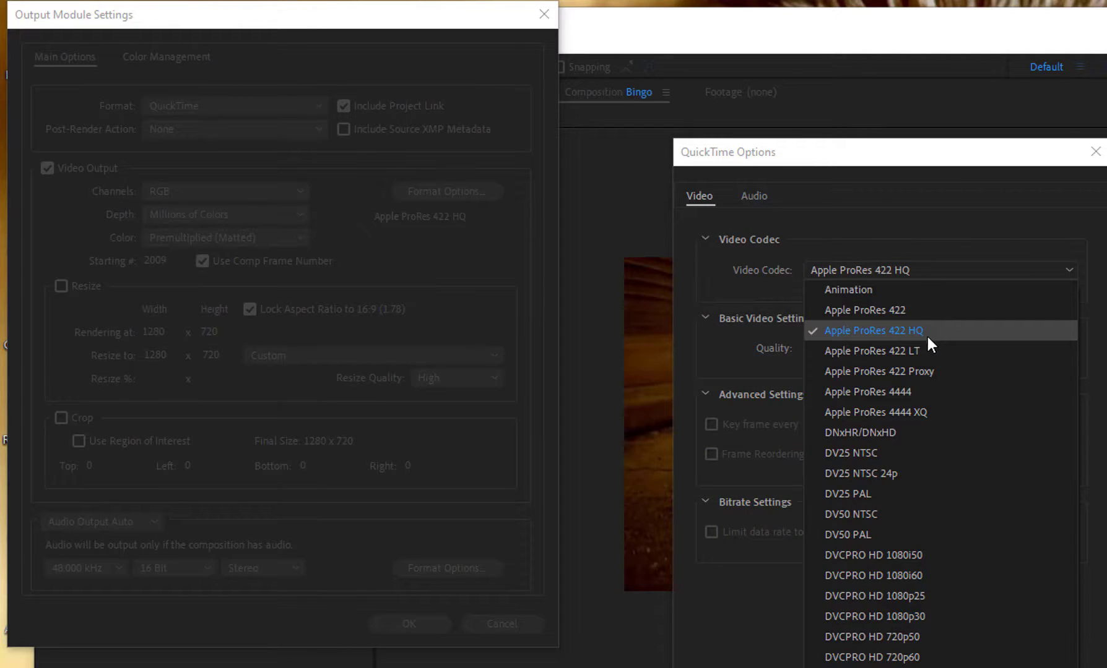
pyautogui.click(913, 309)
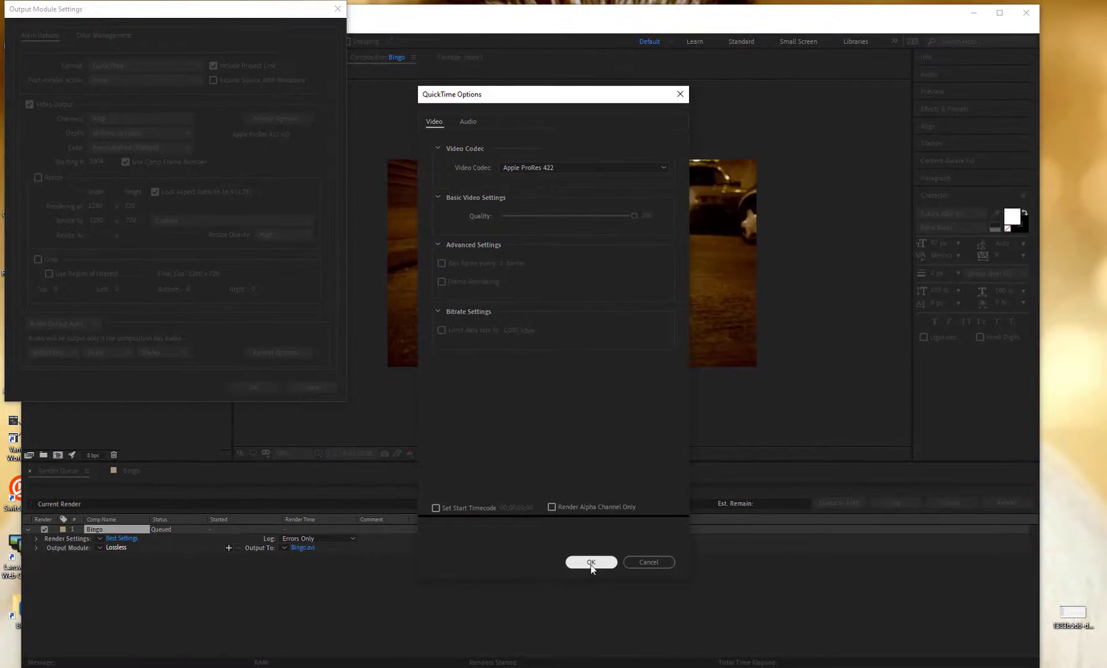
pyautogui.click(591, 563)
pyautogui.click(253, 388)
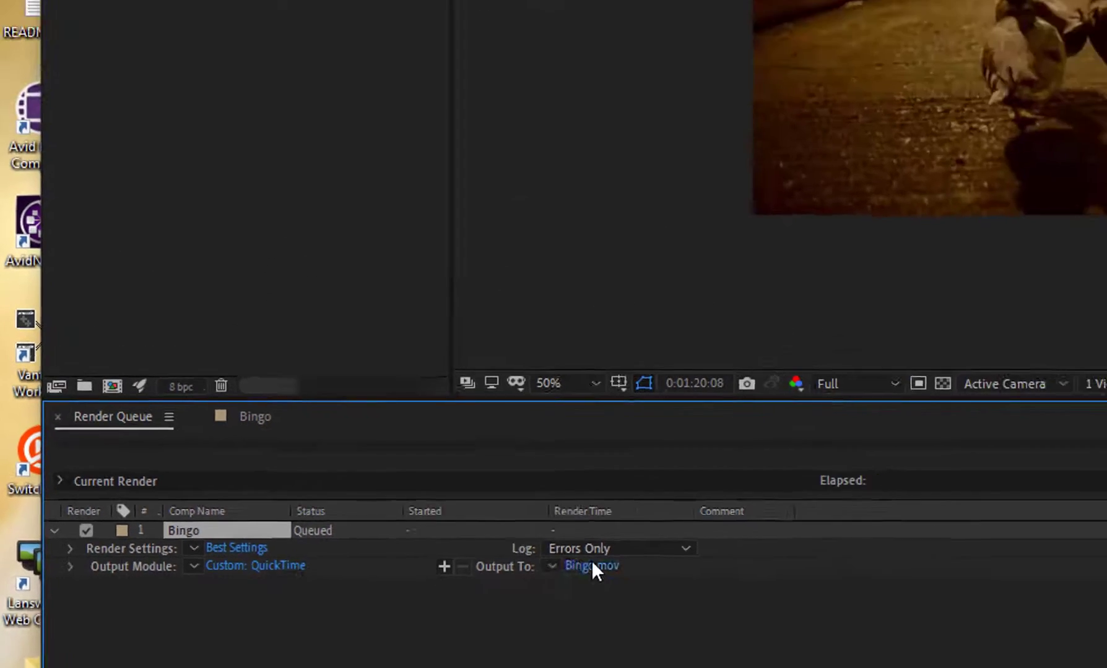
# Step: Set the output file to Bingo with text.mov in the Videos folder and render the queued composition
pyautogui.click(712, 396)
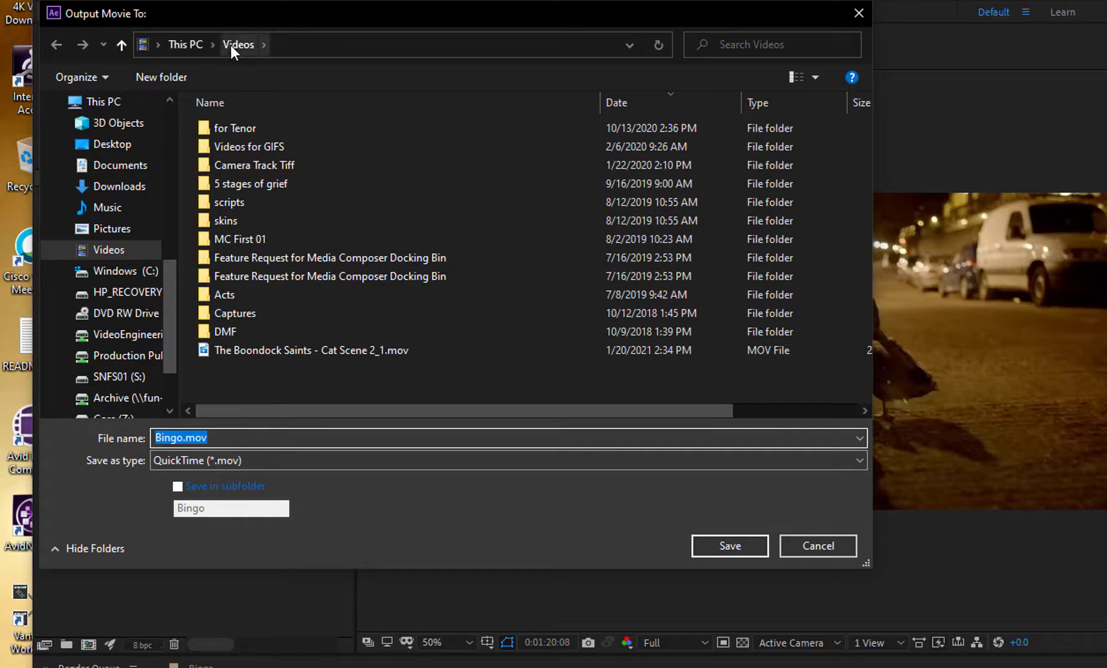
pyautogui.click(184, 439)
pyautogui.write('weith')
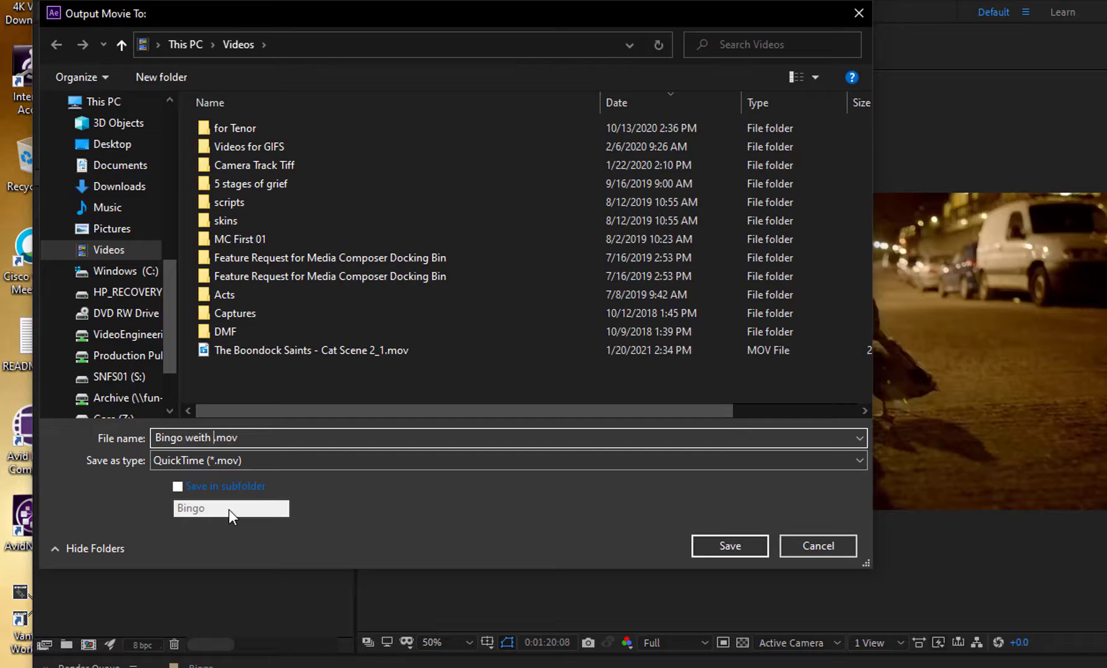
pyautogui.press('BackSpace')
pyautogui.press('BackSpace')
pyautogui.press('BackSpace')
pyautogui.press('BackSpace')
pyautogui.press('BackSpace')
pyautogui.write('ith text')
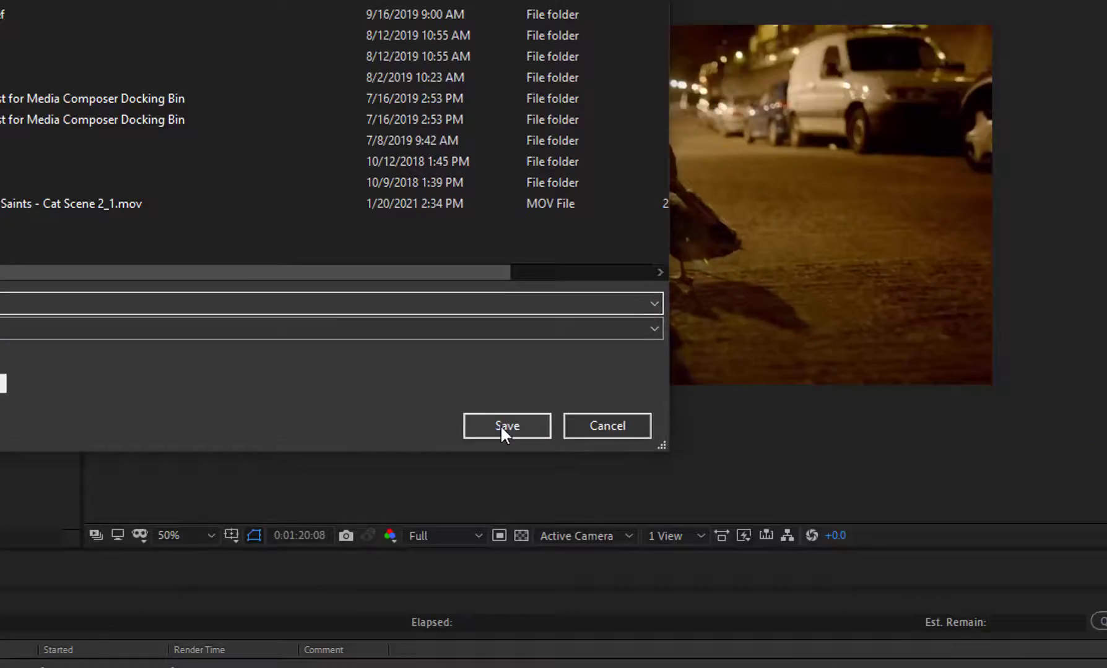
pyautogui.click(729, 548)
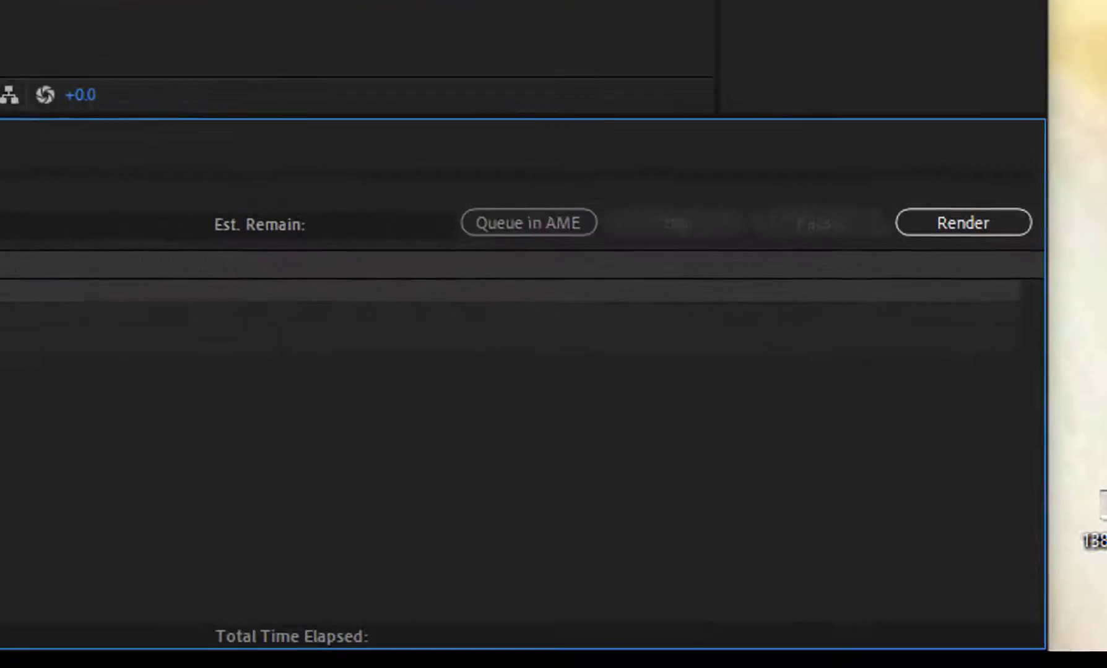
pyautogui.click(908, 185)
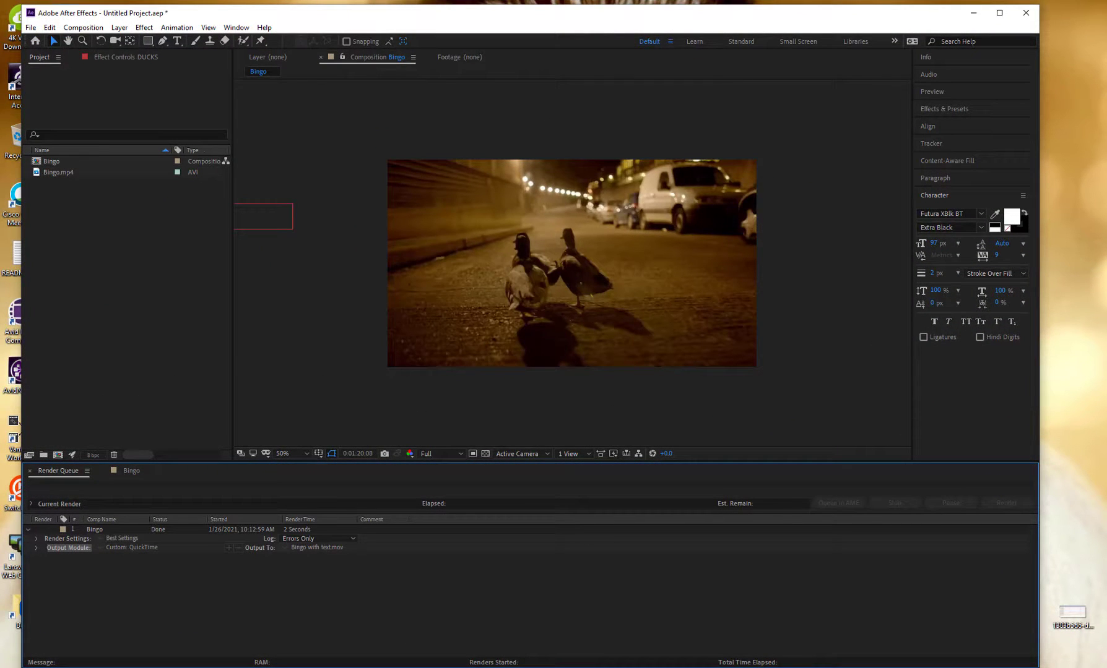
pyautogui.moveTo(326, 667)
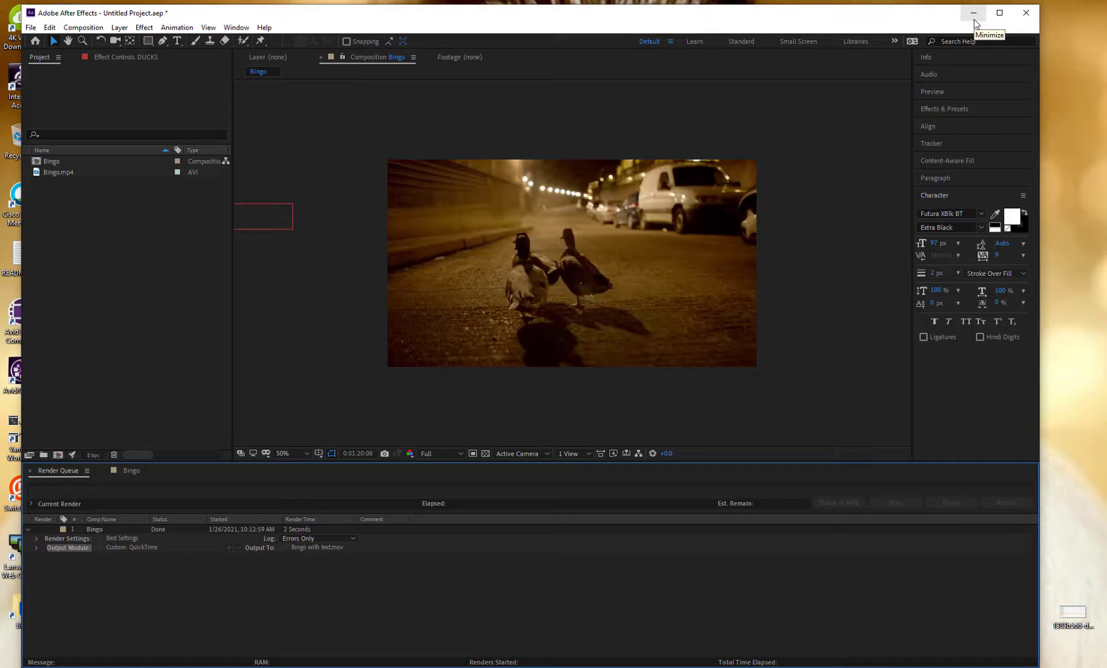
pyautogui.moveTo(550, 667)
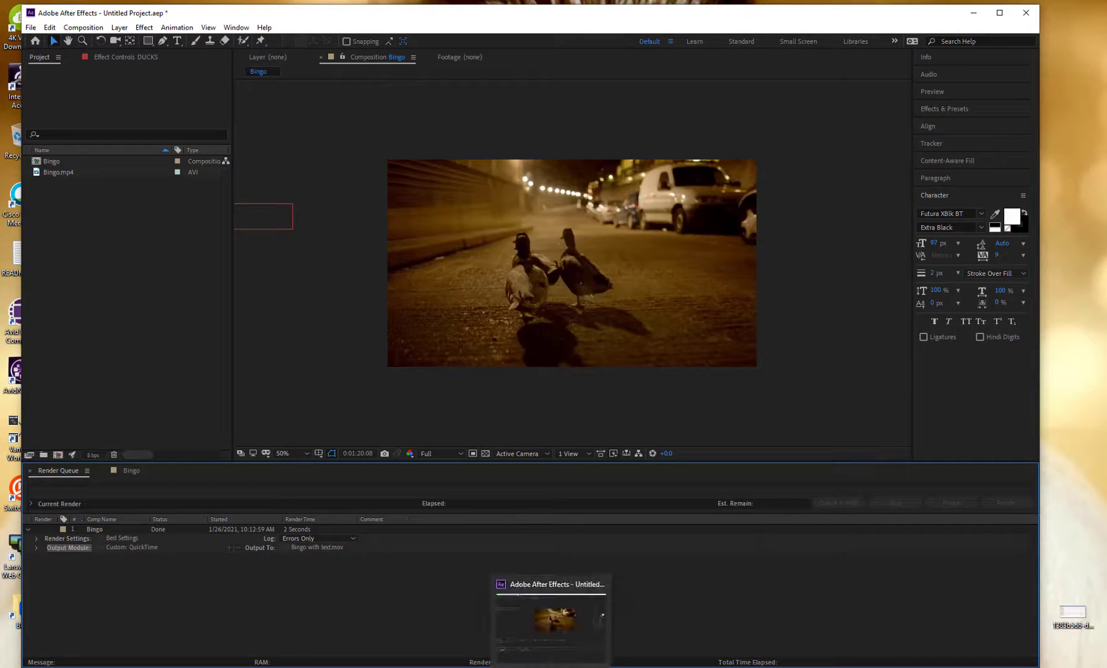
pyautogui.click(492, 667)
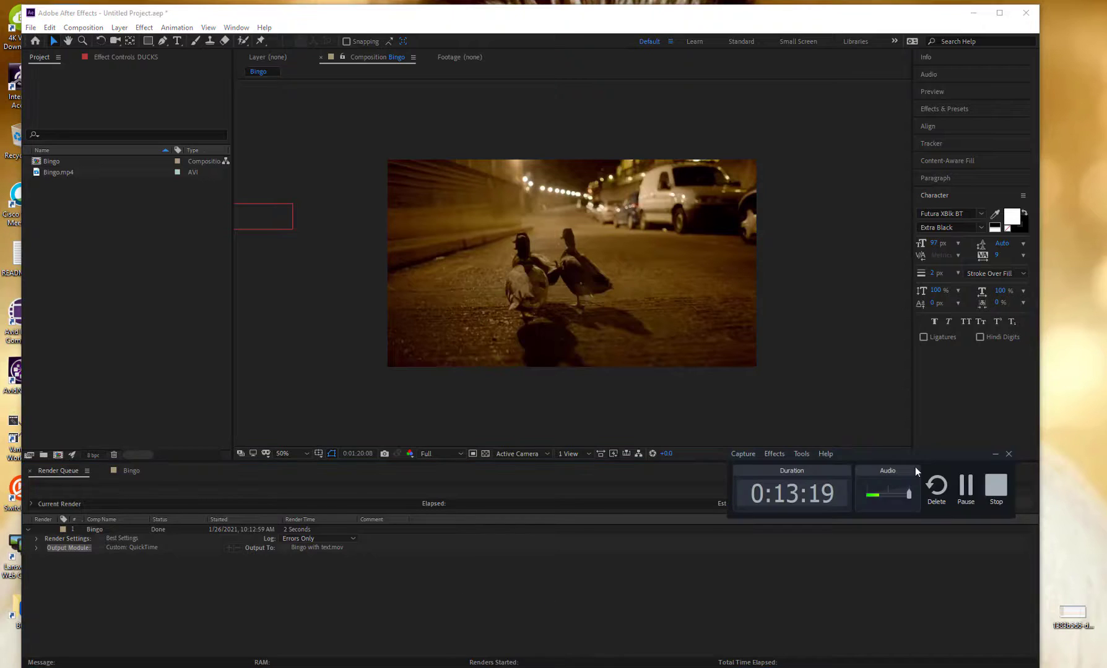